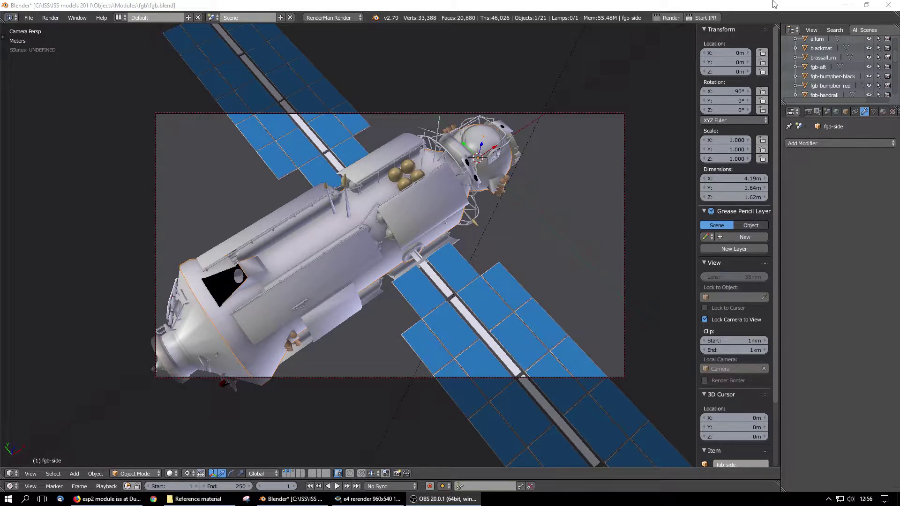
Step: Run an interactive RenderMan render of the module, inspect the image, and stop the render
{"action": "left_click", "coordinate": [701, 18]}
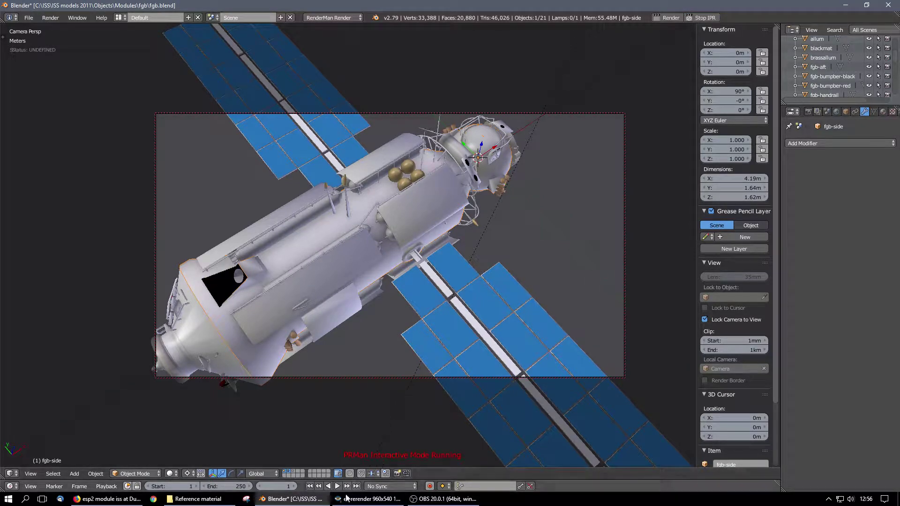
{"action": "left_click", "coordinate": [355, 502]}
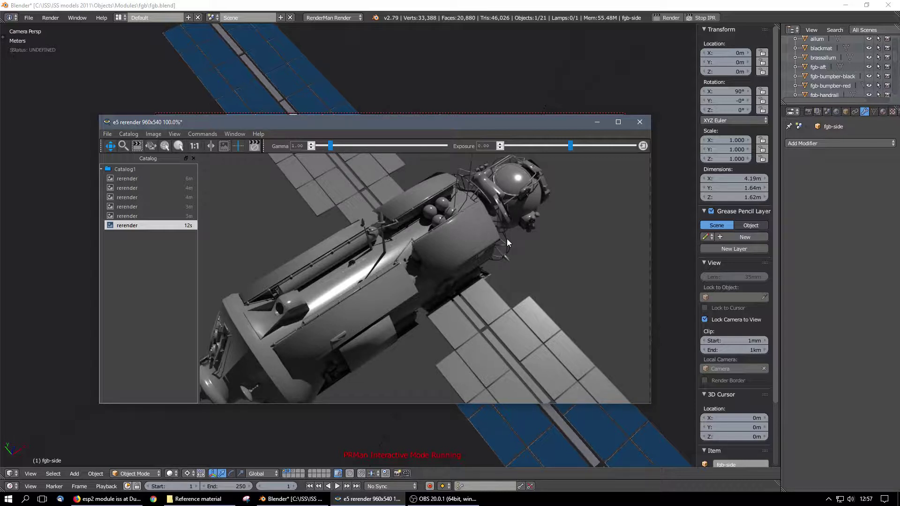
{"action": "left_click", "coordinate": [697, 19]}
{"action": "left_click", "coordinate": [379, 499]}
{"action": "left_click", "coordinate": [598, 123]}
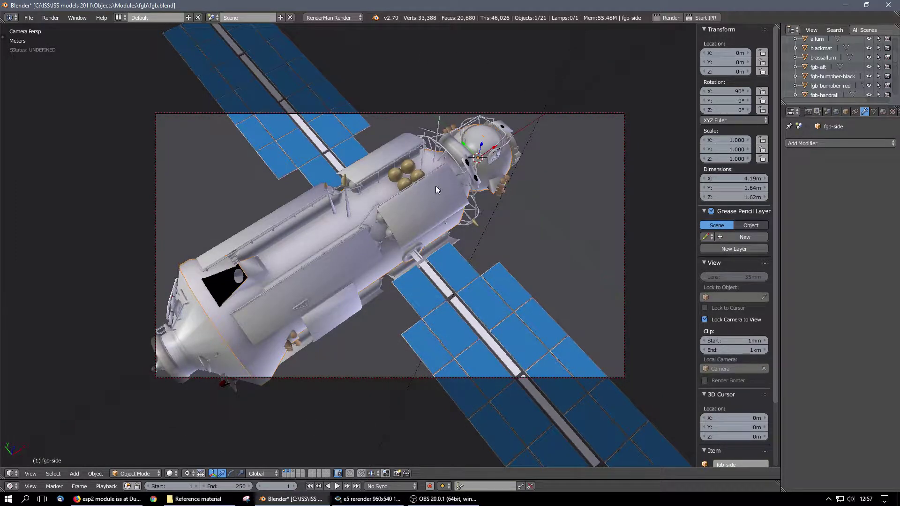
Step: Review the mesh data settings of fgb-side and examine the panel shading in the finished render
{"action": "left_click", "coordinate": [874, 112]}
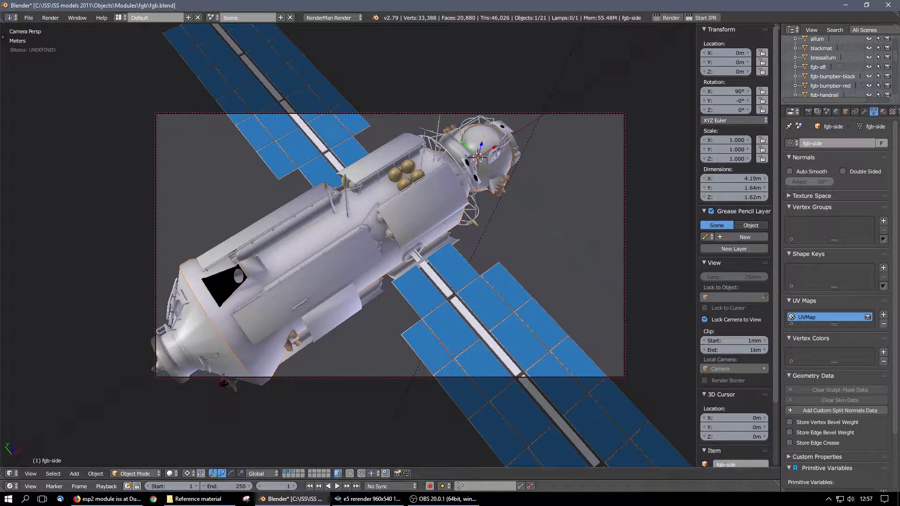
{"action": "left_click", "coordinate": [368, 499]}
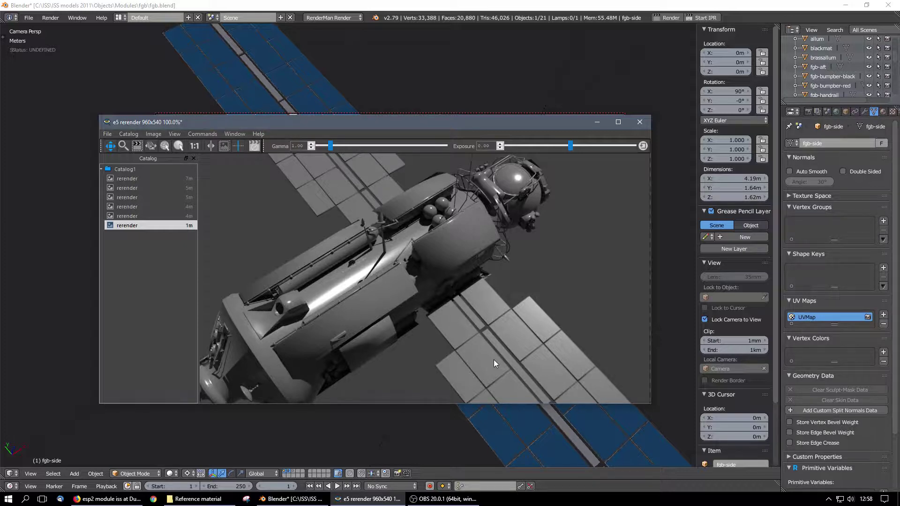
{"action": "scroll", "coordinate": [493, 359], "scroll_direction": "down", "scroll_amount": 1}
{"action": "scroll", "coordinate": [494, 359], "scroll_direction": "up", "scroll_amount": 1}
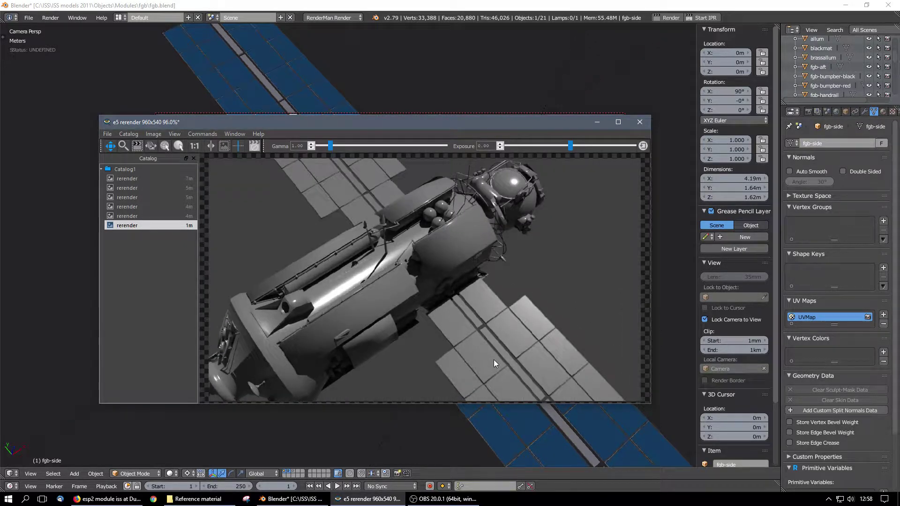
{"action": "scroll", "coordinate": [494, 359], "scroll_direction": "up", "scroll_amount": 1}
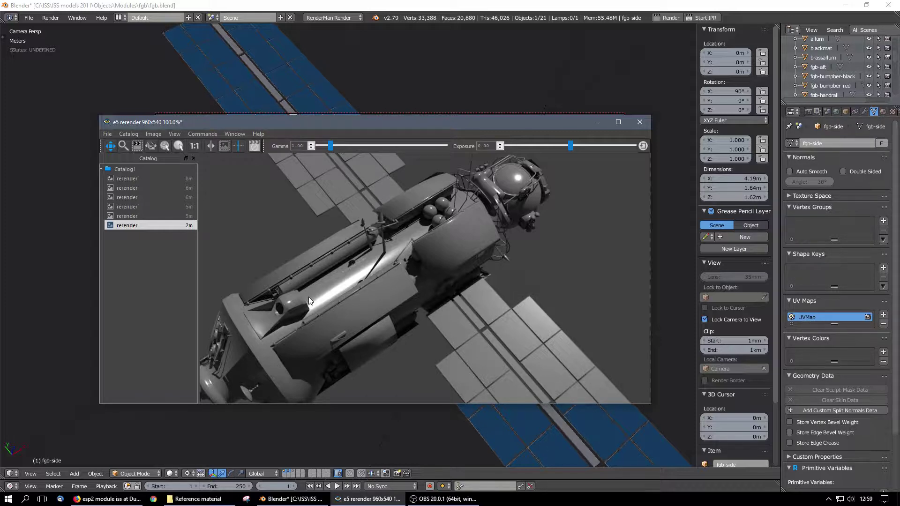
Step: Add an Edge Split modifier to the fgb-shield panels
{"action": "left_click", "coordinate": [341, 4]}
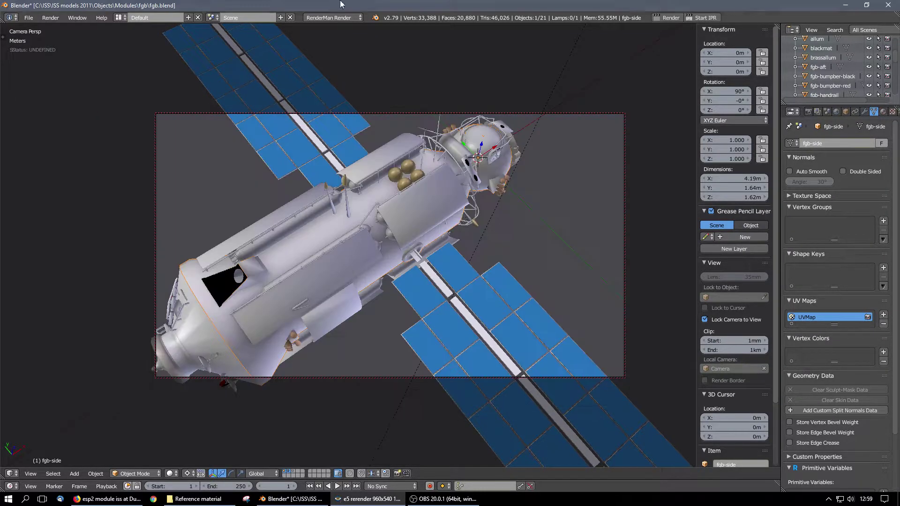
{"action": "right_click", "coordinate": [405, 216]}
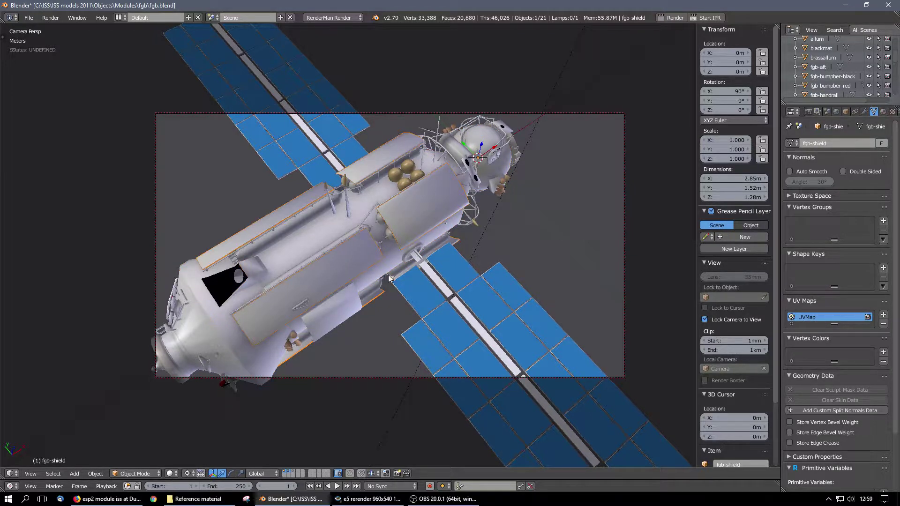
{"action": "left_click", "coordinate": [864, 111]}
{"action": "left_click", "coordinate": [817, 143]}
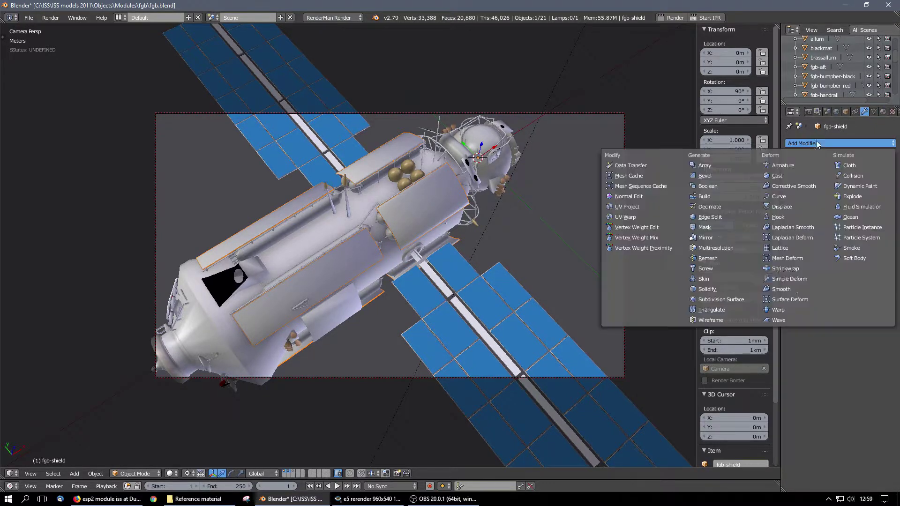
{"action": "left_click", "coordinate": [710, 217]}
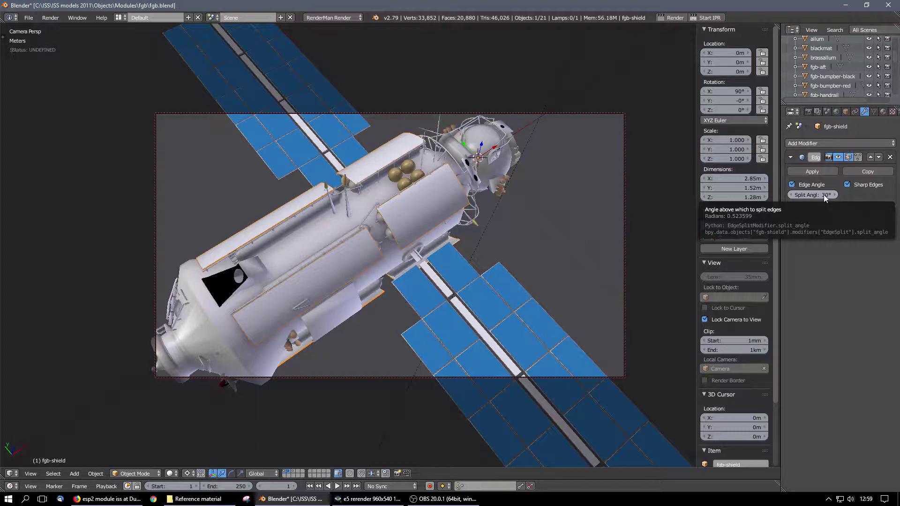
Step: Try a much larger split angle on the fgb-shield Edge Split modifier and set it back to 30°
{"action": "left_click_drag", "start_coordinate": [823, 195], "coordinate": [856, 195]}
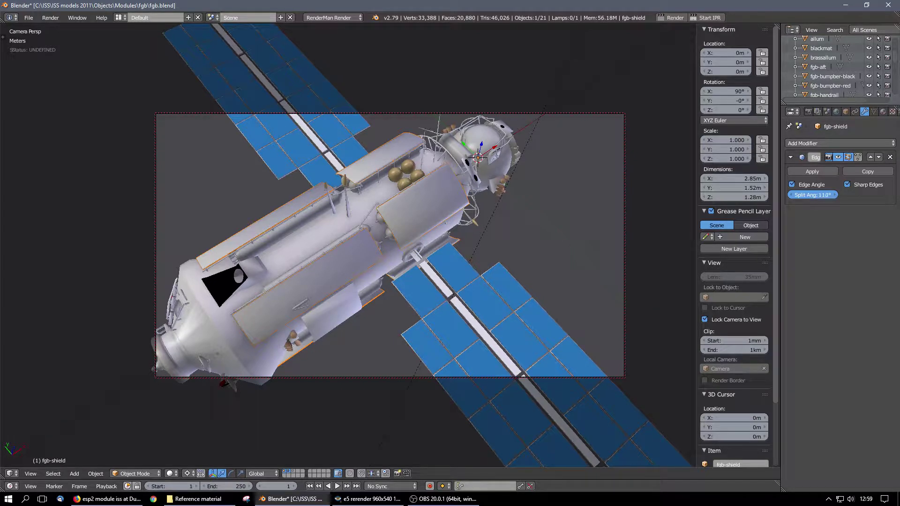
{"action": "left_click_drag", "start_coordinate": [822, 195], "coordinate": [811, 195]}
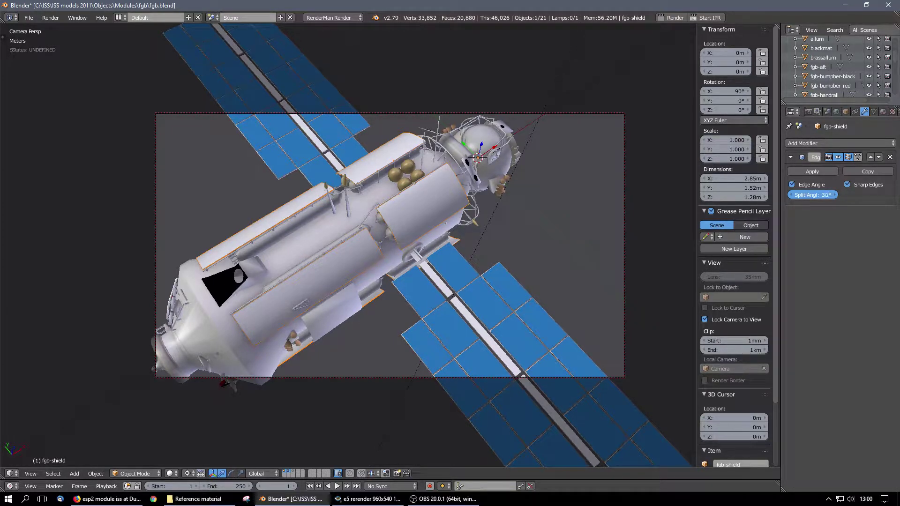
{"action": "left_click_drag", "start_coordinate": [823, 195], "coordinate": [821, 195]}
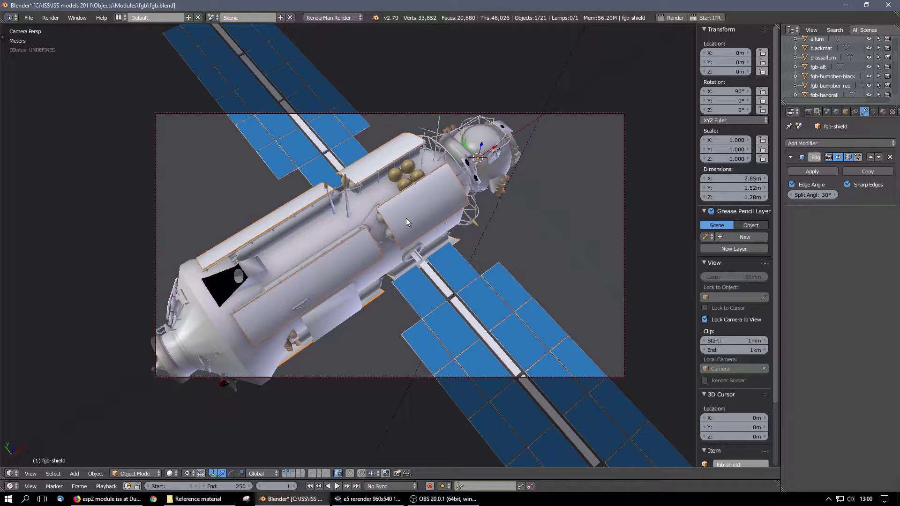
Step: Check the shield panels in wireframe, and compare a new interactive render of them with the previous render
{"action": "key", "text": "z"}
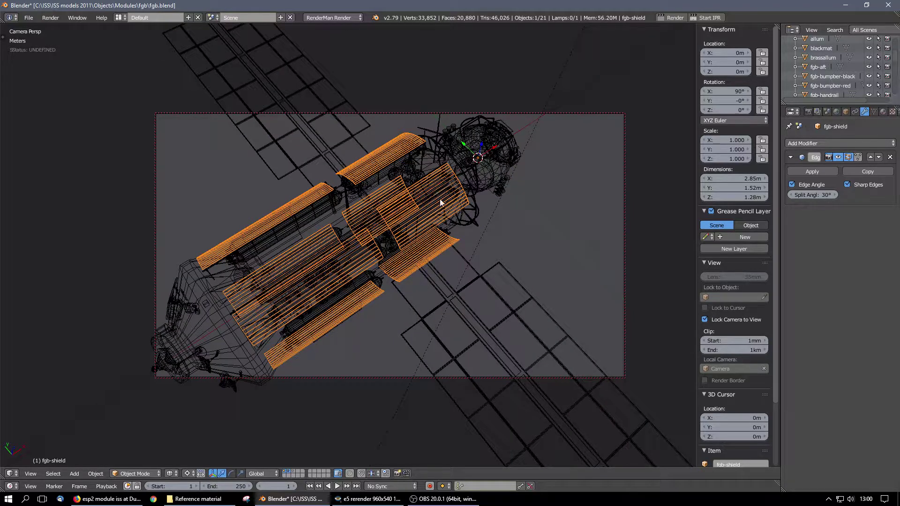
{"action": "key", "text": "z"}
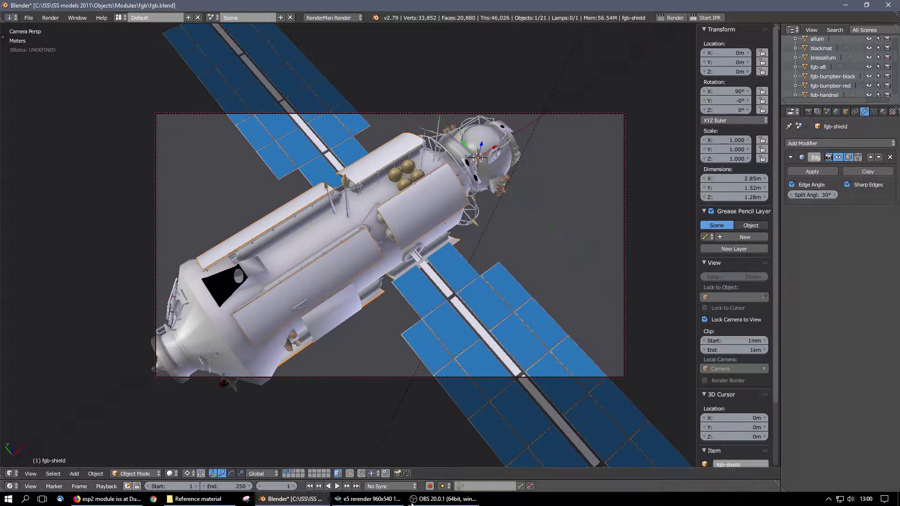
{"action": "left_click", "coordinate": [717, 19]}
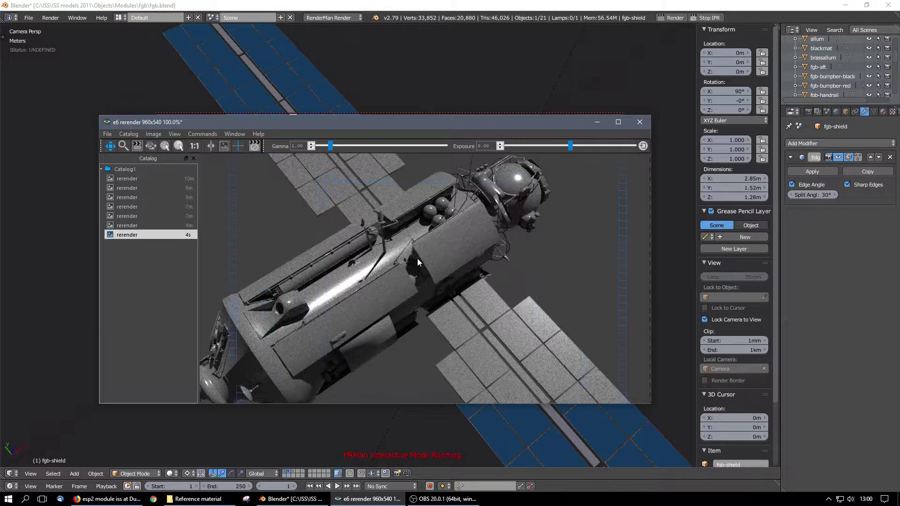
{"action": "left_click", "coordinate": [134, 226]}
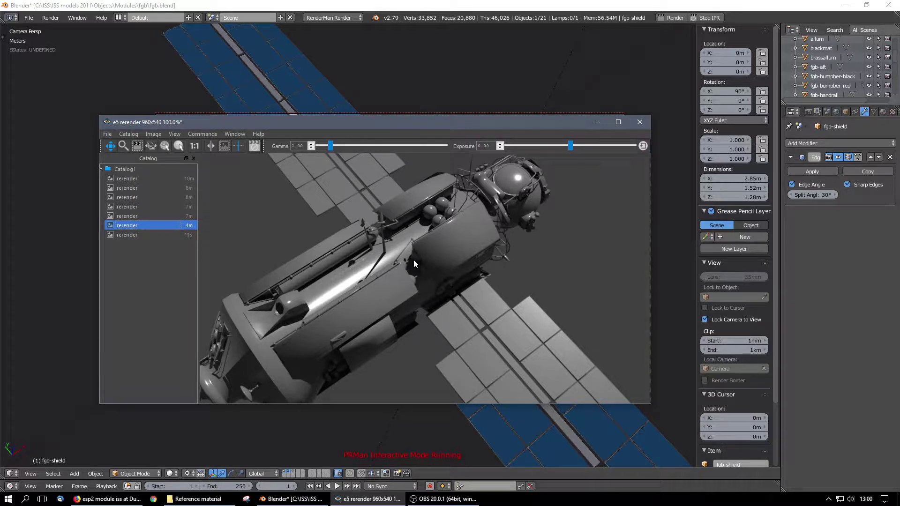
{"action": "left_click", "coordinate": [127, 235]}
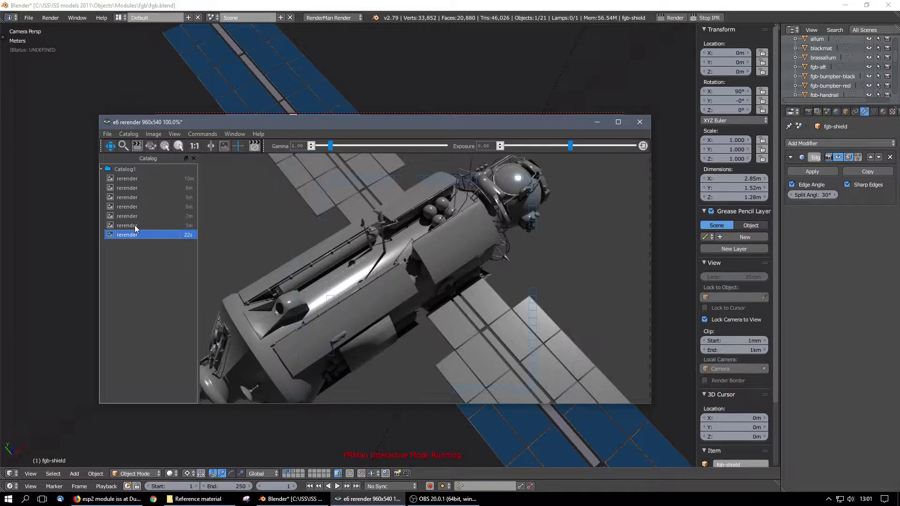
{"action": "left_click", "coordinate": [134, 225]}
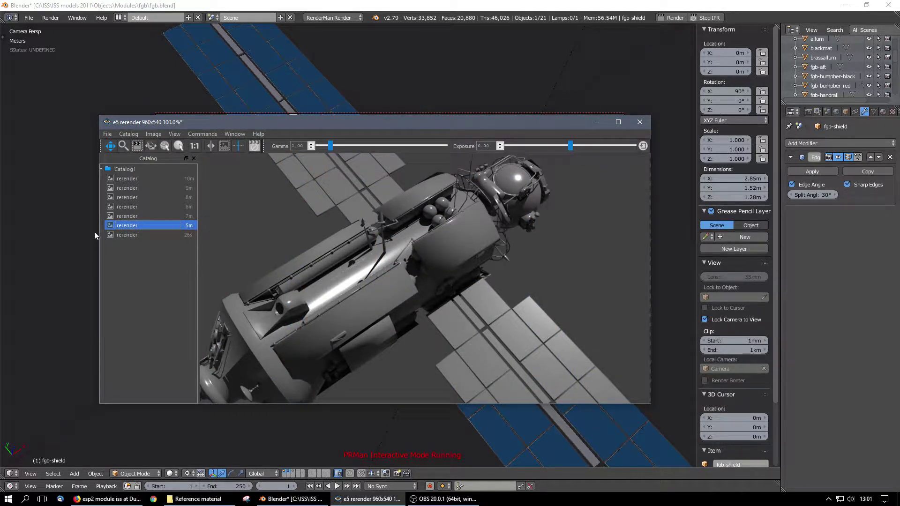
{"action": "left_click", "coordinate": [128, 235]}
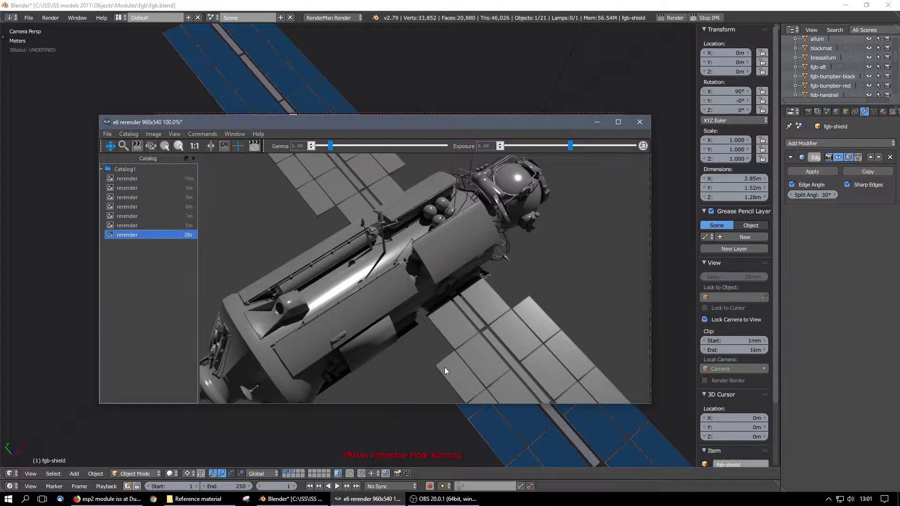
{"action": "left_click", "coordinate": [706, 19]}
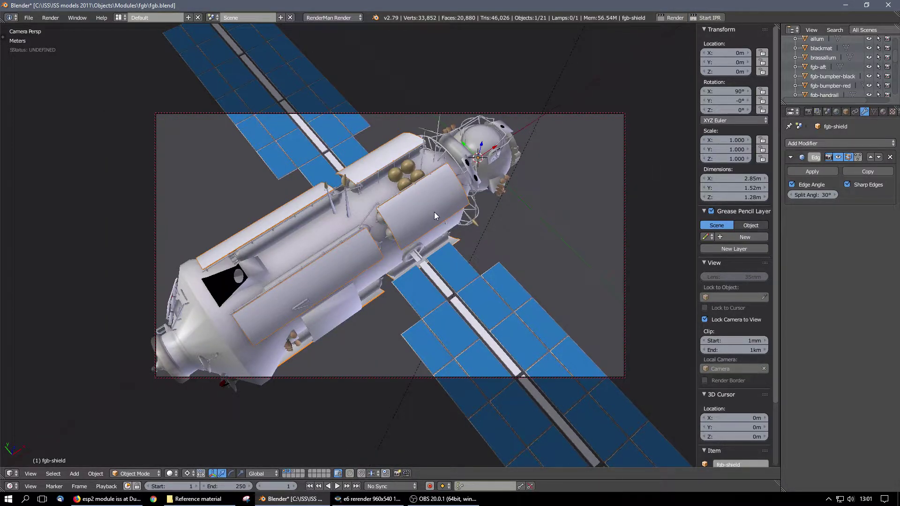
Step: Select the blackmat object and examine its faces around the round opening in Edit Mode
{"action": "middle_click_drag", "start_coordinate": [237, 313], "coordinate": [281, 263]}
{"action": "scroll", "coordinate": [261, 294], "scroll_direction": "up", "scroll_amount": 2}
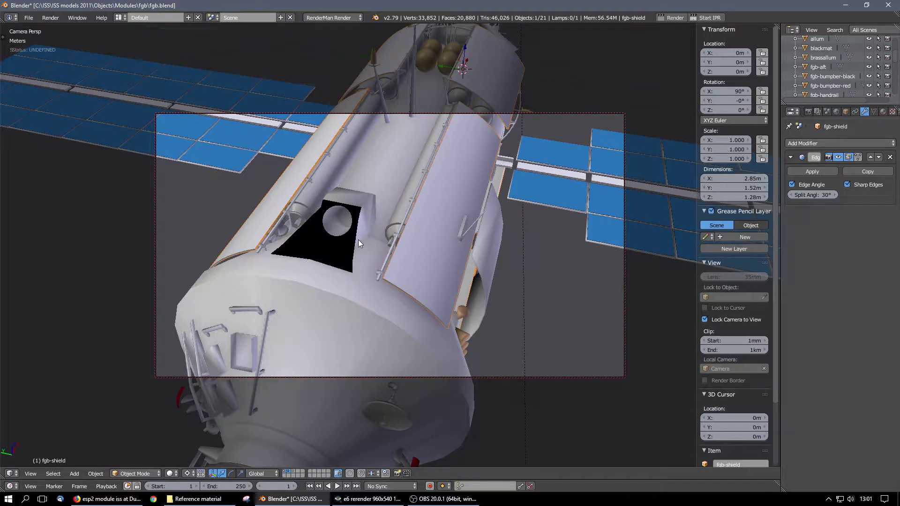
{"action": "right_click", "coordinate": [332, 245]}
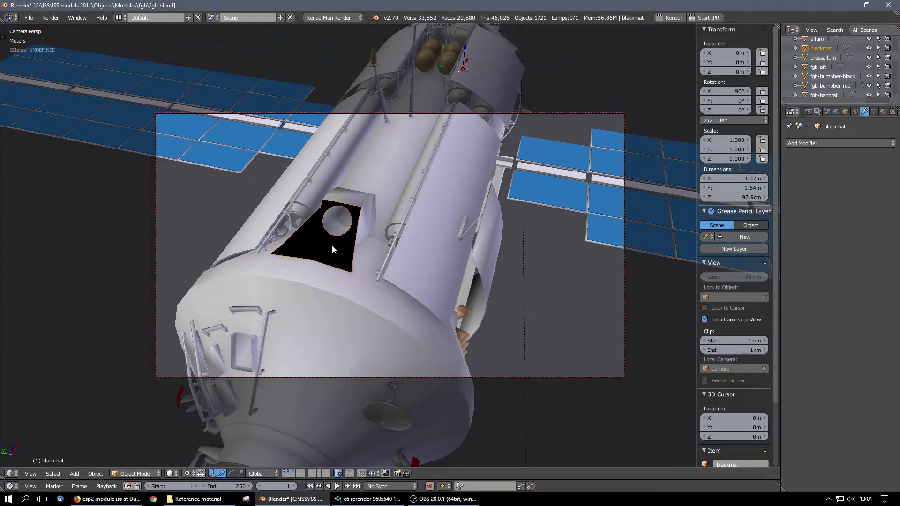
{"action": "key", "text": "Tab"}
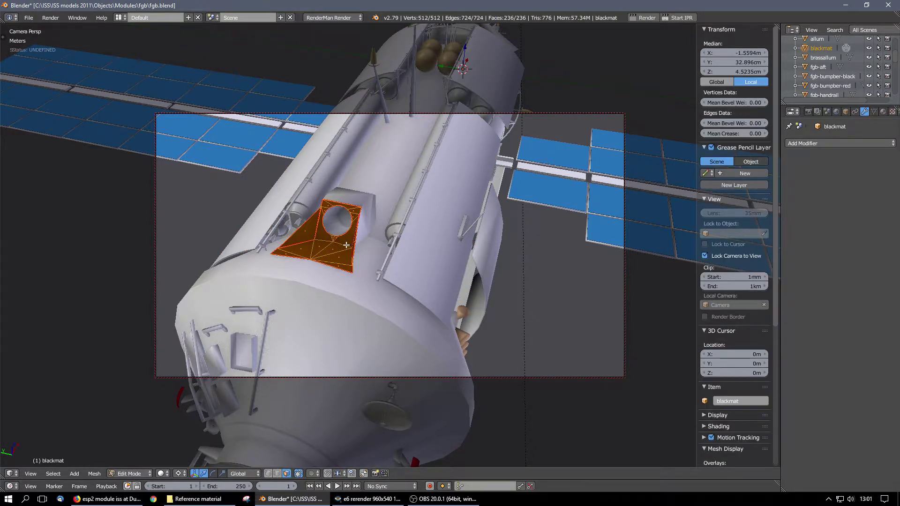
{"action": "mouse_move", "coordinate": [348, 245]}
{"action": "middle_mouse_down"}
{"action": "mouse_move", "coordinate": [344, 263]}
{"action": "mouse_move", "coordinate": [349, 254]}
{"action": "middle_mouse_up"}
{"action": "scroll", "coordinate": [366, 312], "scroll_direction": "up", "scroll_amount": 2}
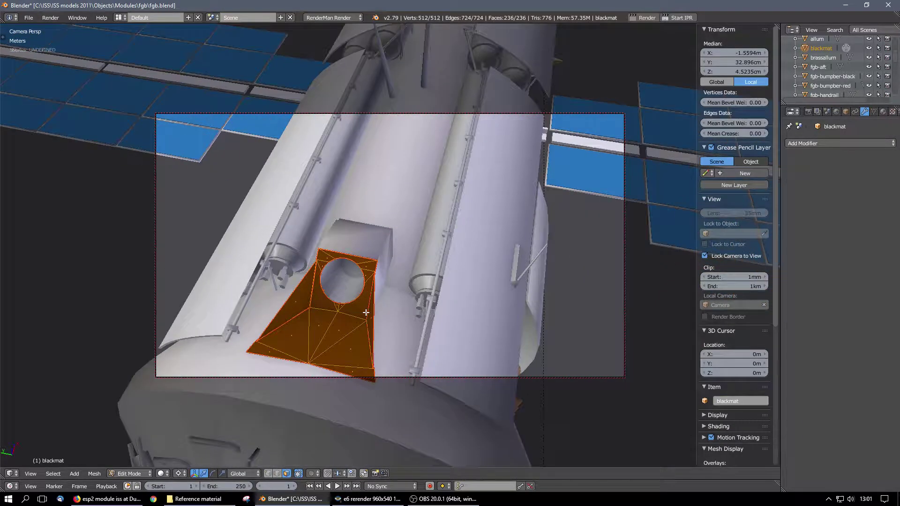
{"action": "scroll", "coordinate": [366, 312], "scroll_direction": "down", "scroll_amount": 2}
{"action": "key", "text": "Tab"}
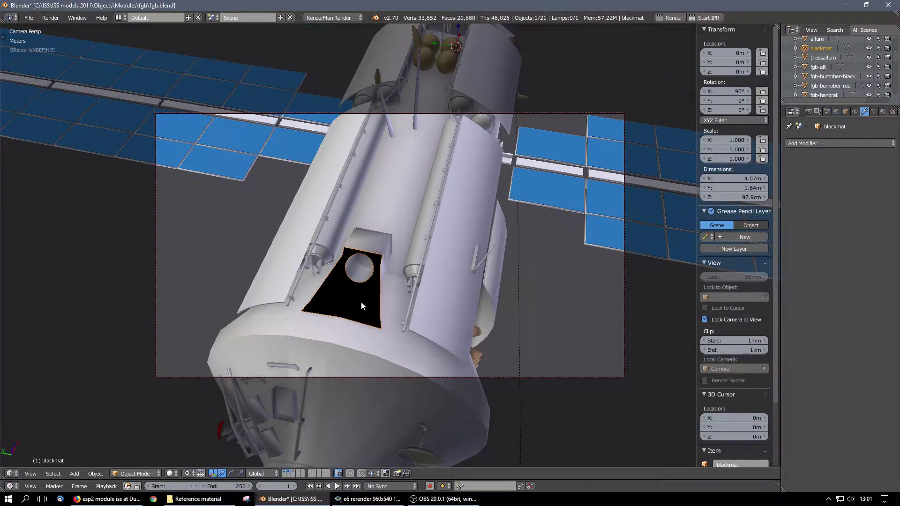
{"action": "mouse_move", "coordinate": [362, 302]}
{"action": "middle_mouse_down"}
{"action": "mouse_move", "coordinate": [376, 292]}
{"action": "mouse_move", "coordinate": [366, 203]}
{"action": "mouse_move", "coordinate": [372, 212]}
{"action": "mouse_move", "coordinate": [300, 219]}
{"action": "mouse_move", "coordinate": [375, 291]}
{"action": "middle_mouse_up"}
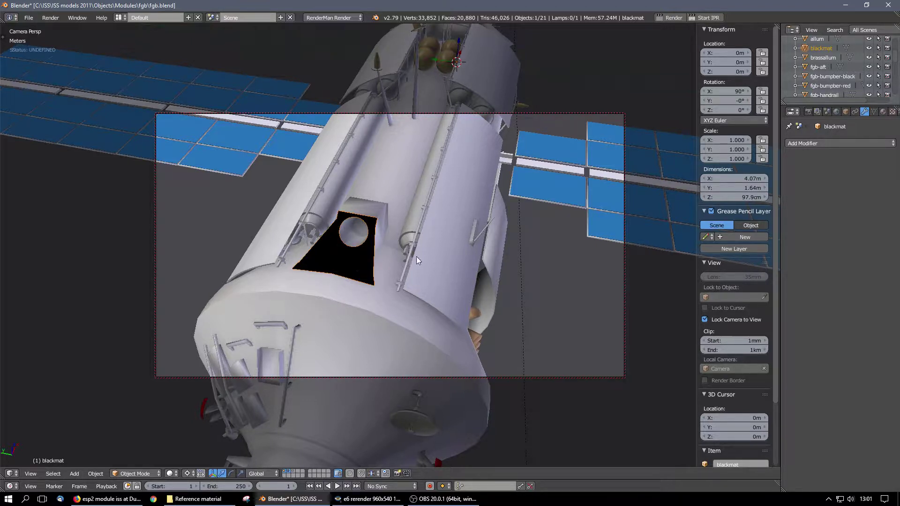
Step: Render the area around the black patch interactively, stop the render, and recheck the blackmat mesh in Edit Mode
{"action": "left_click", "coordinate": [706, 18]}
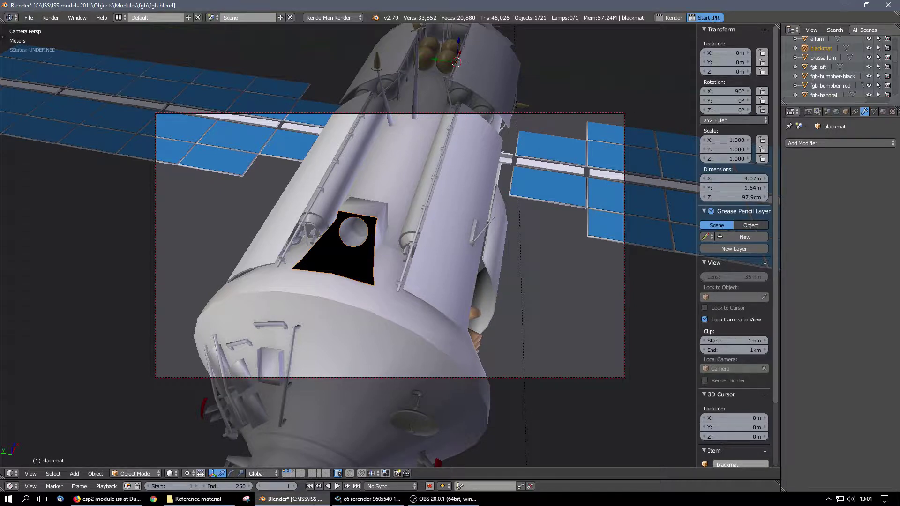
{"action": "left_click", "coordinate": [359, 501]}
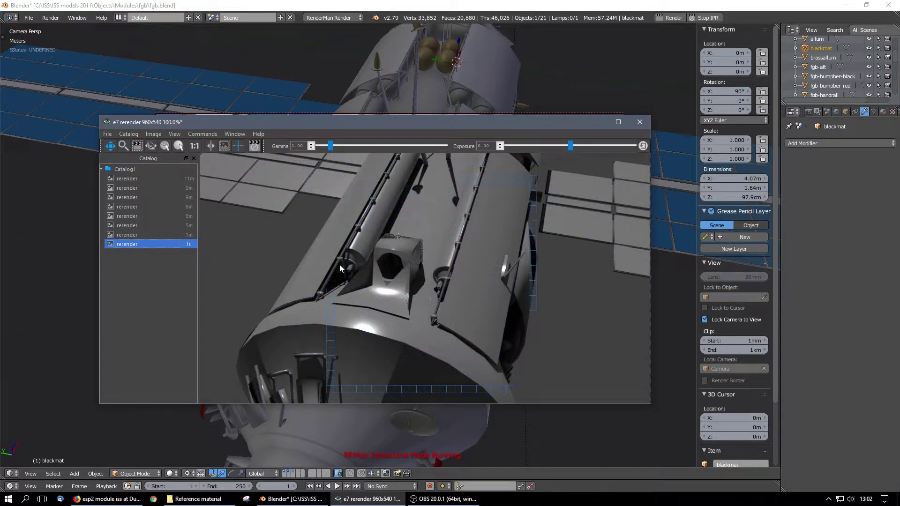
{"action": "left_click", "coordinate": [706, 19]}
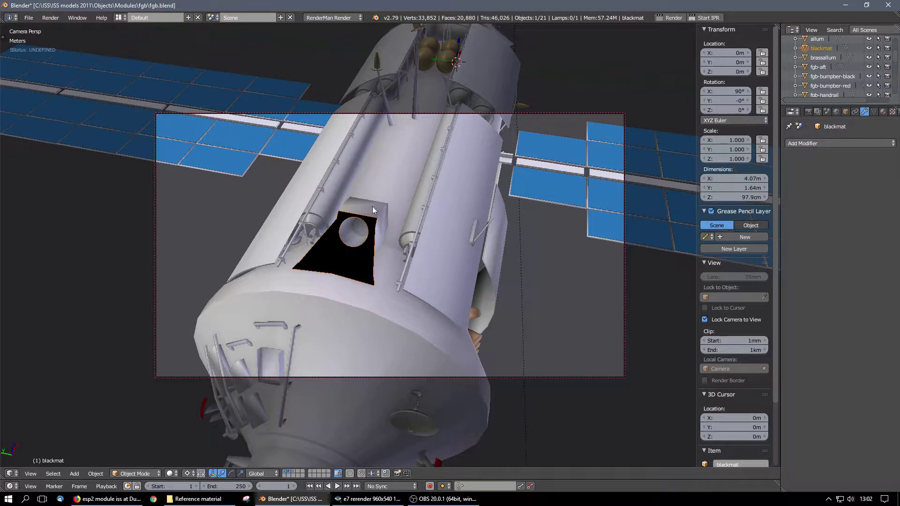
{"action": "key", "text": "Tab"}
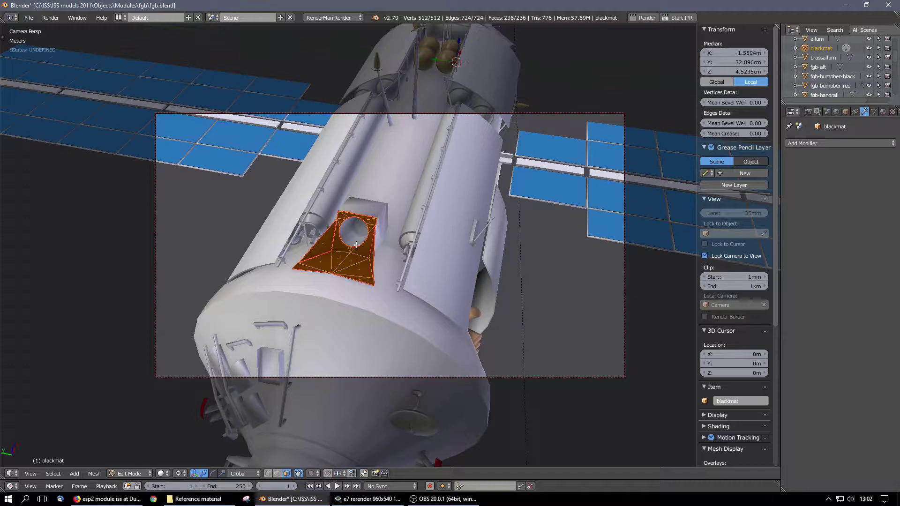
{"action": "key", "text": "Tab"}
Step: Add an Edge Split modifier to the fgb-side hull and turn off its effect in the viewport
{"action": "middle_click_drag", "start_coordinate": [374, 246], "coordinate": [347, 236]}
{"action": "right_click", "coordinate": [351, 232]}
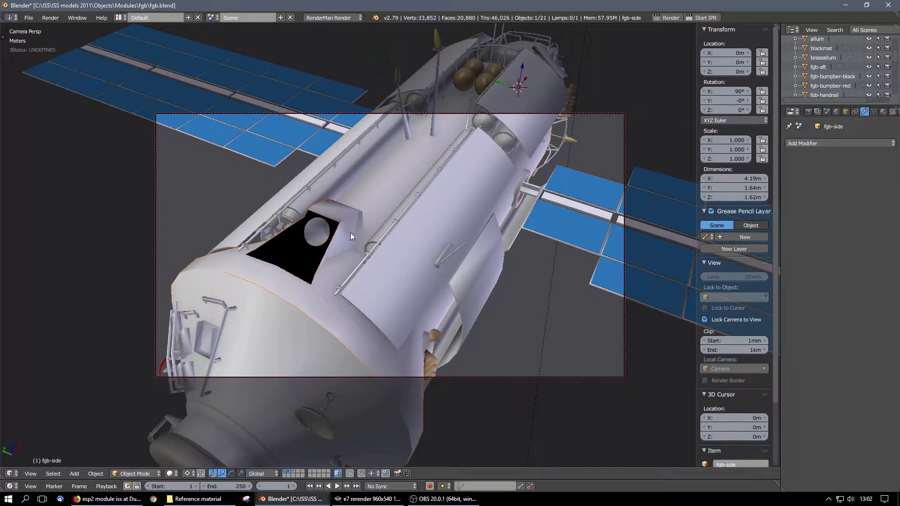
{"action": "left_click", "coordinate": [820, 143]}
{"action": "left_click", "coordinate": [709, 216]}
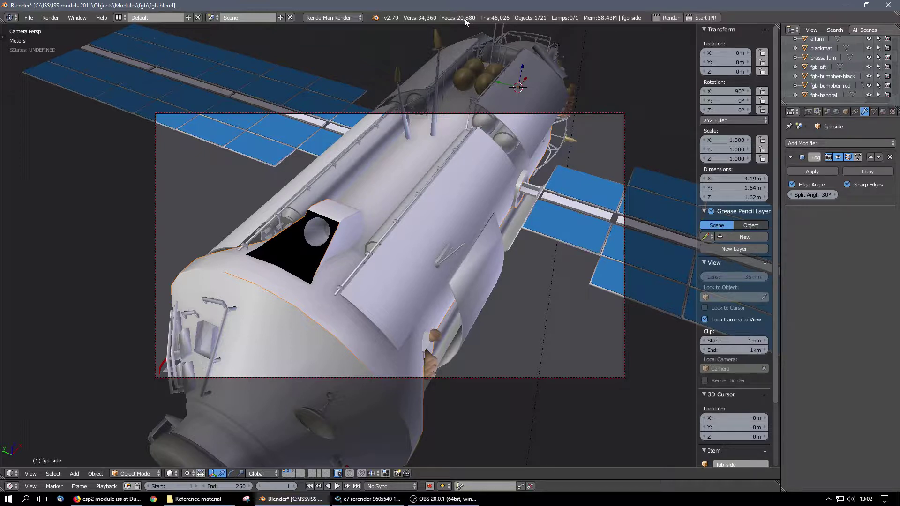
{"action": "left_click", "coordinate": [838, 157]}
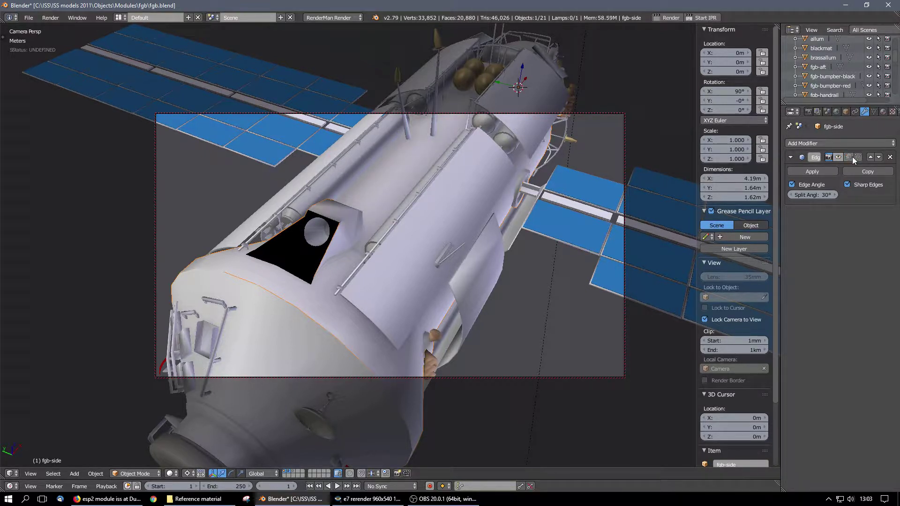
Step: Turn fgb-side's Edge Split effect back on in the viewport, and add a Triangulate modifier to the blackmat object
{"action": "left_click", "coordinate": [841, 157]}
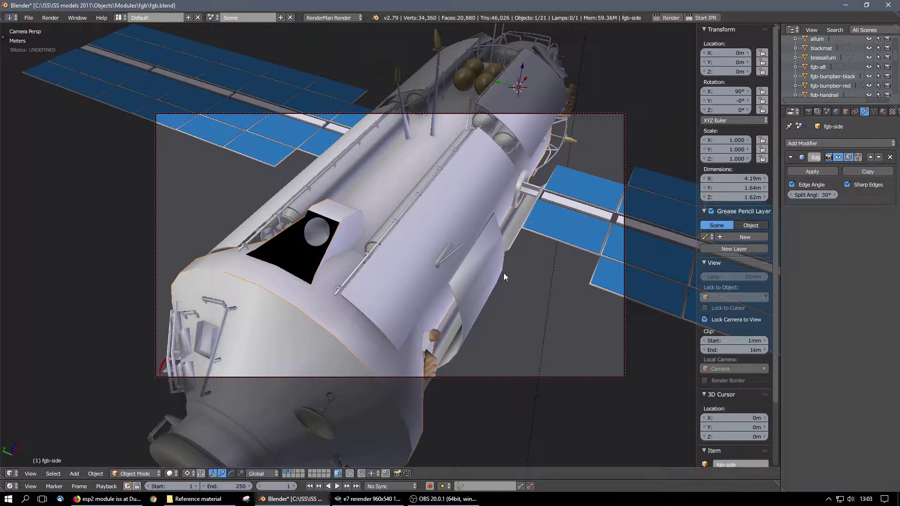
{"action": "right_click", "coordinate": [308, 252]}
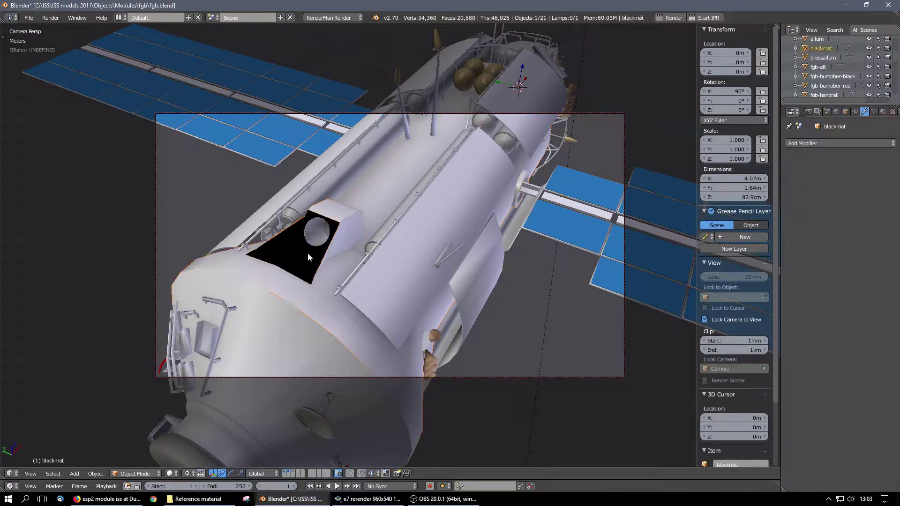
{"action": "left_click", "coordinate": [800, 142]}
{"action": "left_click", "coordinate": [727, 310]}
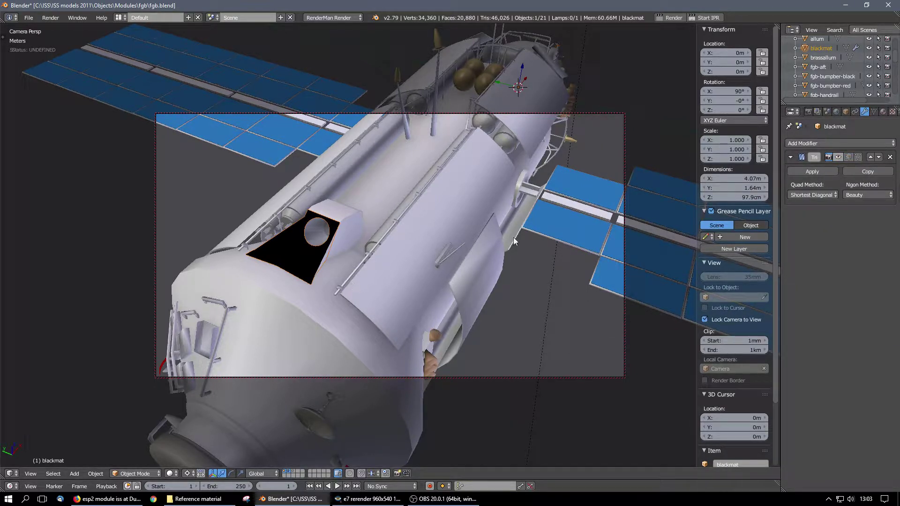
{"action": "left_click", "coordinate": [838, 157]}
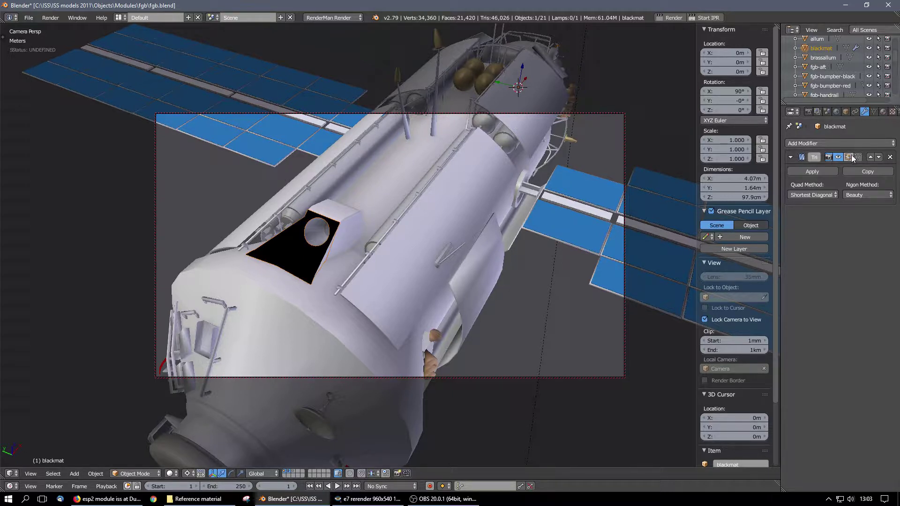
Step: Examine how blackmat's faces are triangulated around the round opening in Edit Mode
{"action": "key", "text": "Tab"}
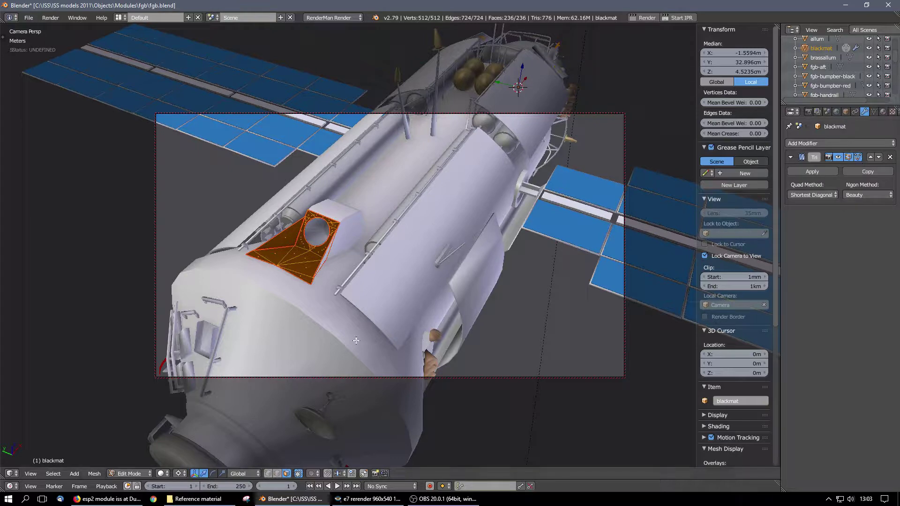
{"action": "middle_click_drag", "start_coordinate": [320, 273], "coordinate": [332, 273]}
{"action": "scroll", "coordinate": [351, 259], "scroll_direction": "up", "scroll_amount": 5}
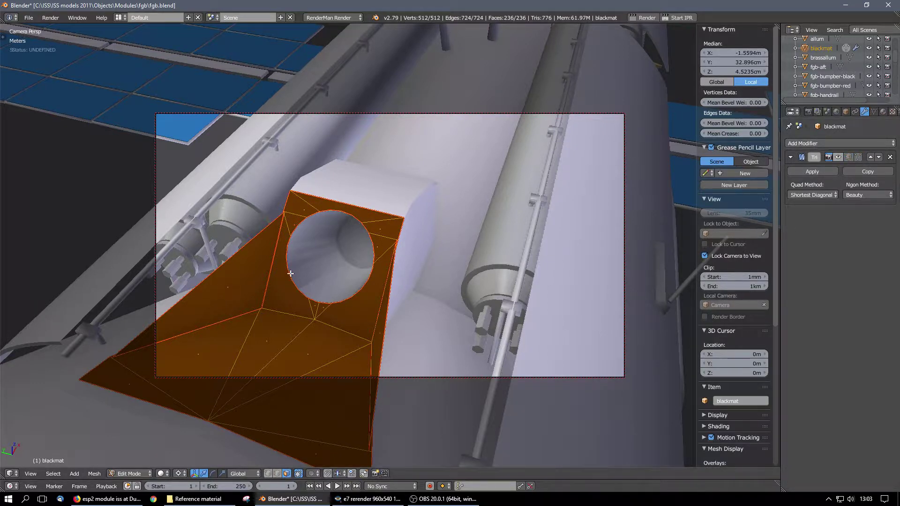
{"action": "scroll", "coordinate": [290, 274], "scroll_direction": "down", "scroll_amount": 6}
{"action": "scroll", "coordinate": [355, 275], "scroll_direction": "up", "scroll_amount": 4}
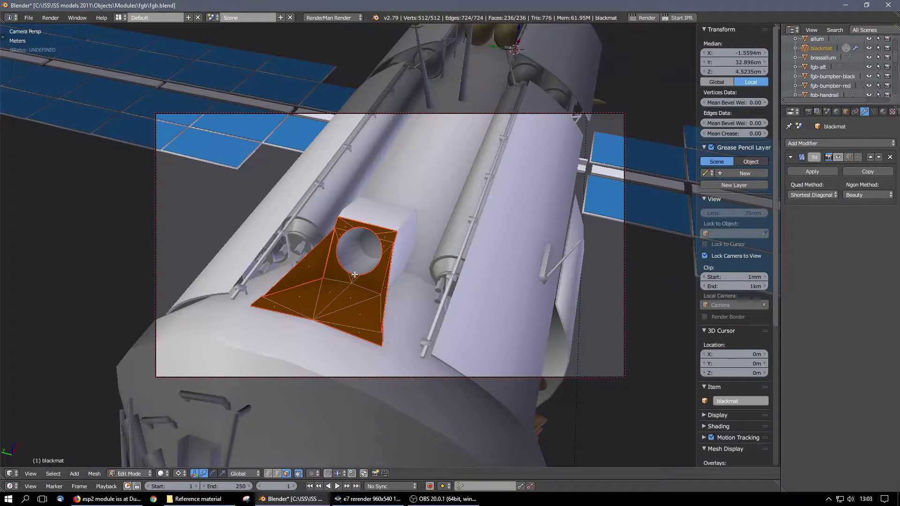
{"action": "key", "text": "Tab"}
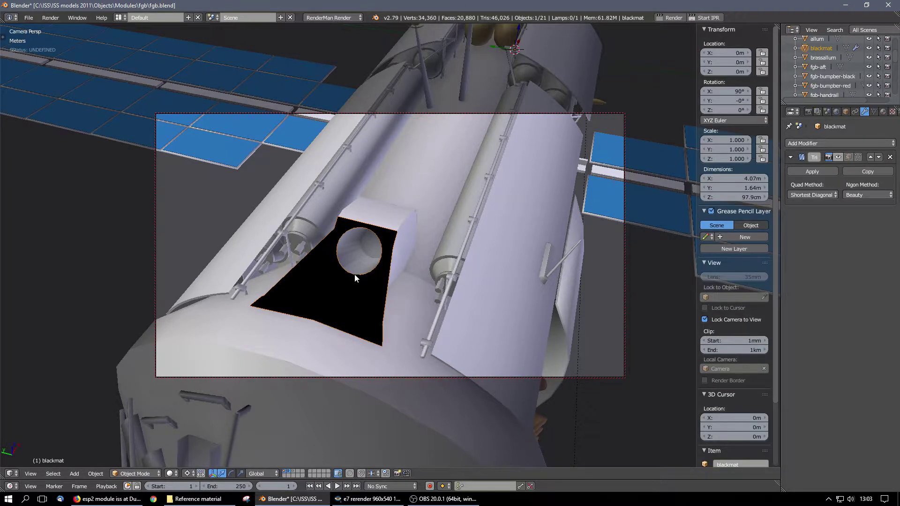
Step: Render the blackmat area interactively from a new angle, compare it with the previous render, and stop the render
{"action": "left_click", "coordinate": [700, 17]}
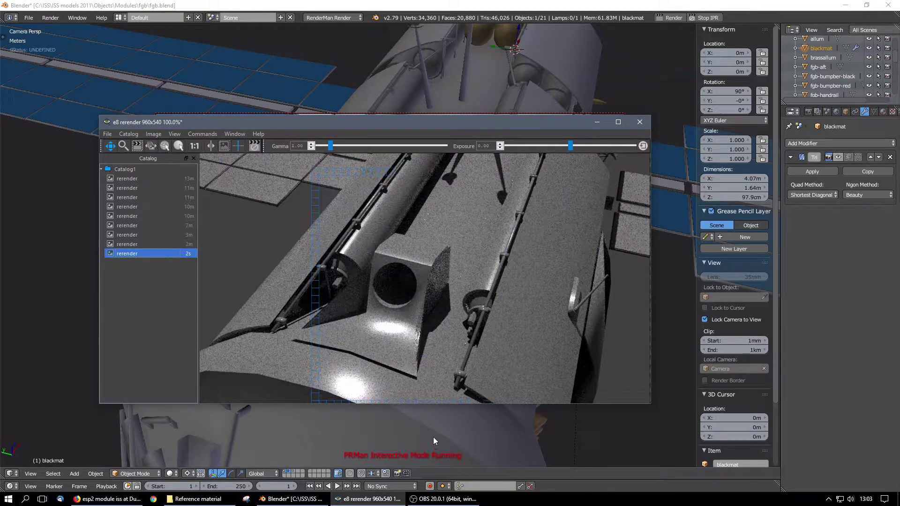
{"action": "middle_click_drag", "start_coordinate": [444, 430], "coordinate": [427, 430]}
{"action": "middle_click_drag", "start_coordinate": [246, 319], "coordinate": [320, 322], "text": "shift"}
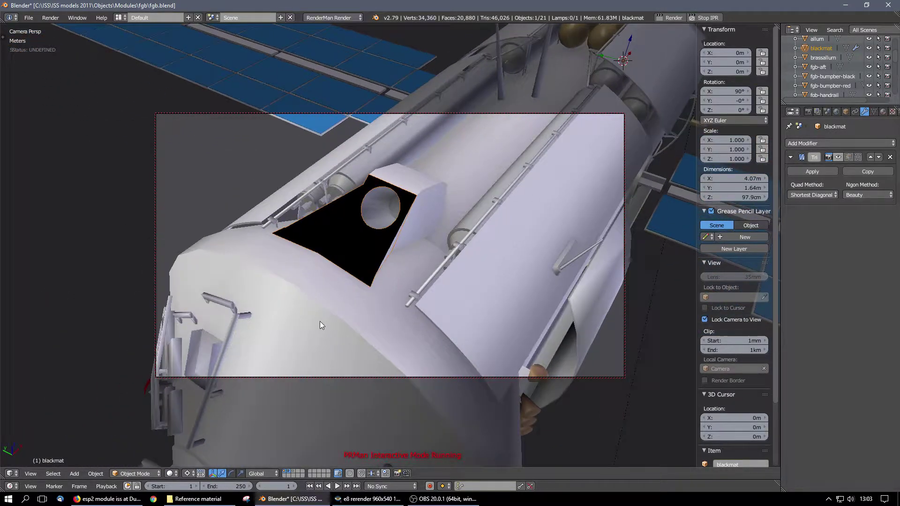
{"action": "left_click", "coordinate": [378, 499]}
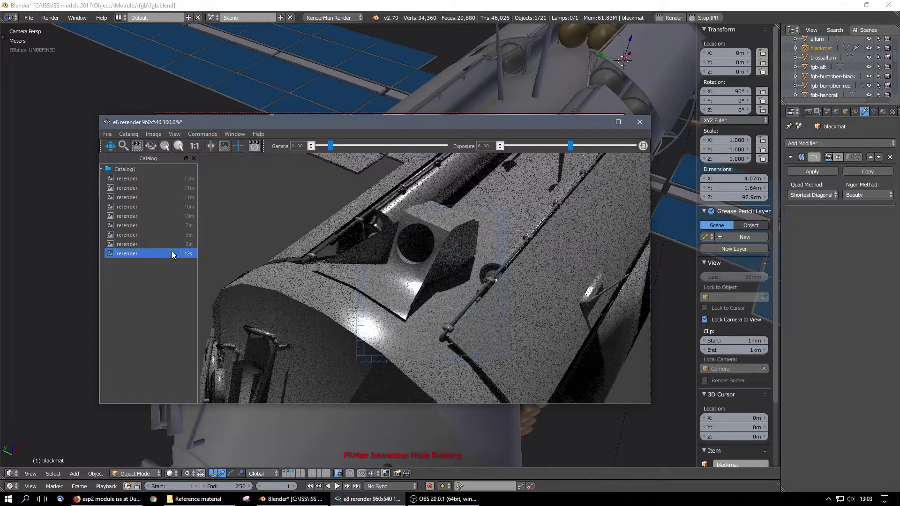
{"action": "left_click", "coordinate": [137, 243]}
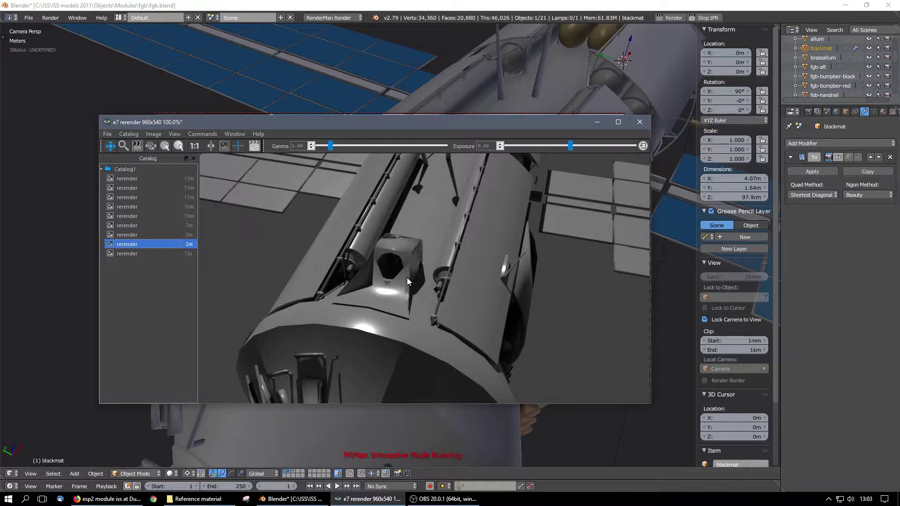
{"action": "left_click", "coordinate": [132, 253]}
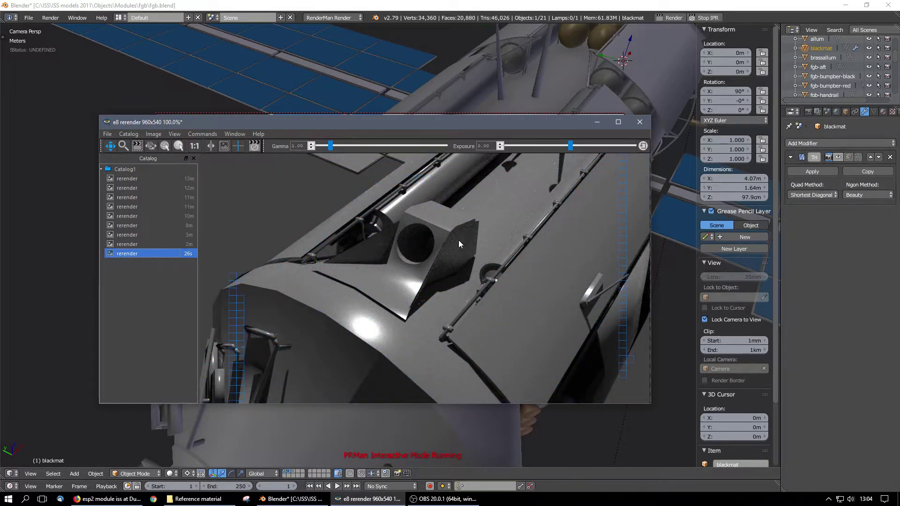
{"action": "left_click", "coordinate": [719, 18]}
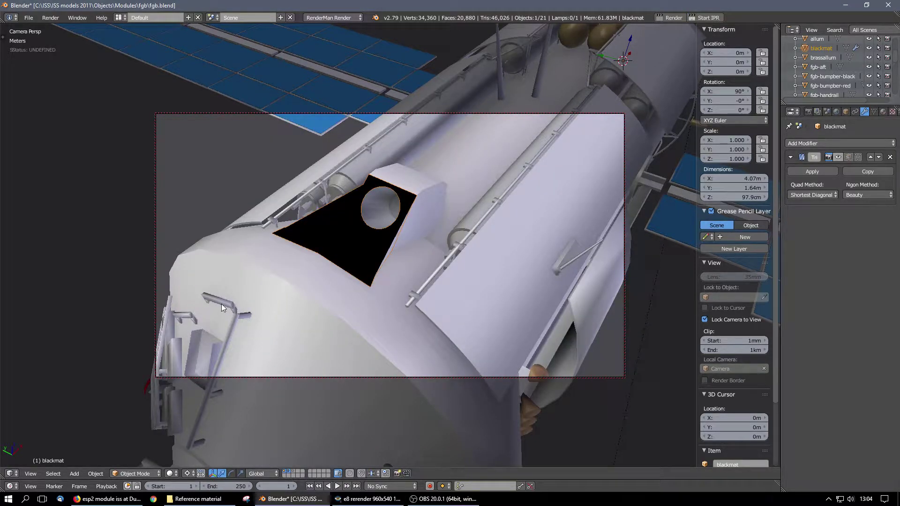
Step: Add an Edge Split modifier with a 30° split angle to the fgb-handrail object
{"action": "right_click", "coordinate": [222, 307]}
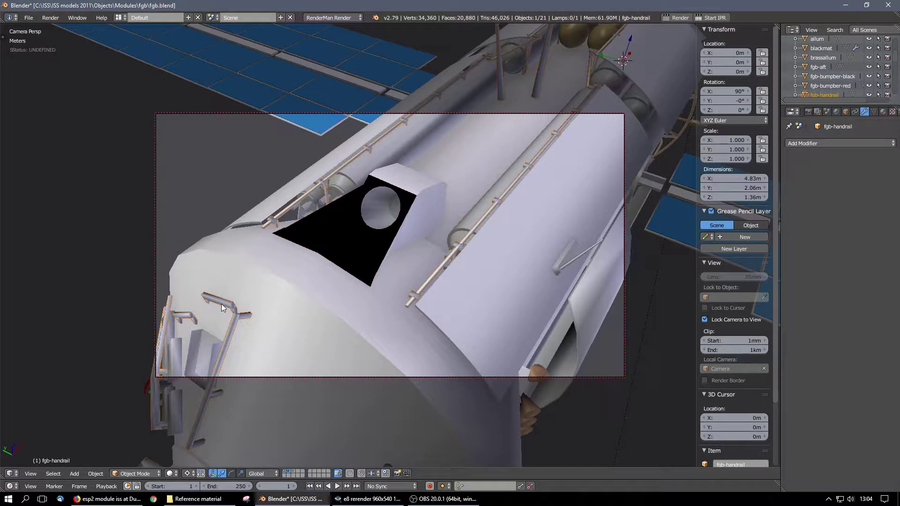
{"action": "left_click", "coordinate": [826, 143]}
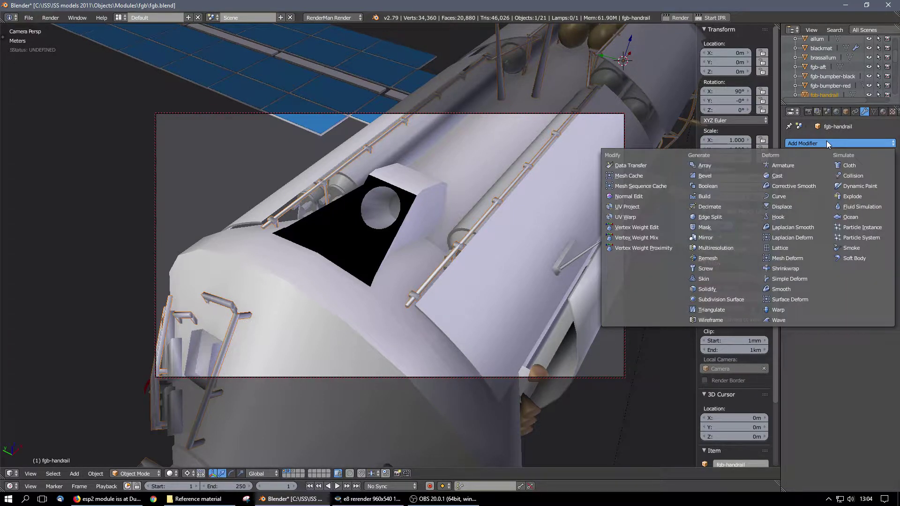
{"action": "left_click", "coordinate": [712, 215]}
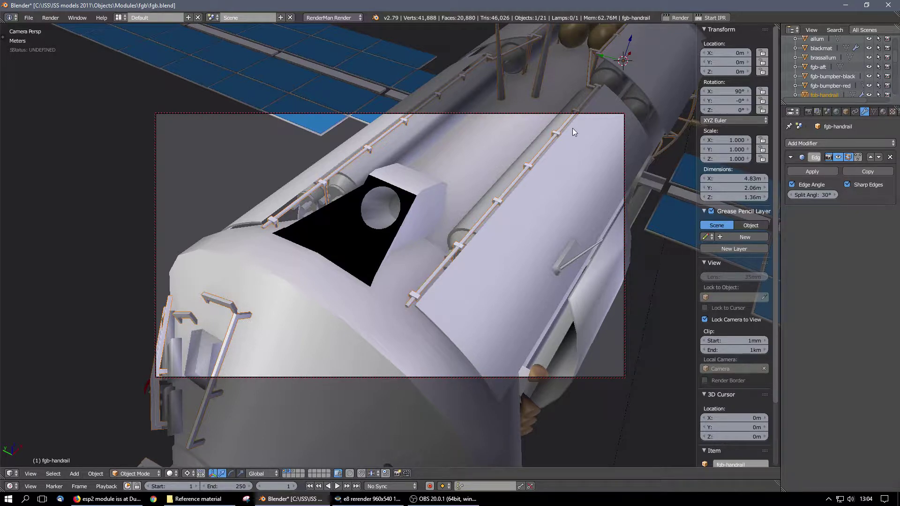
Step: Inspect the handrails along the module, render those around its docking end interactively, and stop the render
{"action": "middle_click_drag", "start_coordinate": [218, 328], "coordinate": [245, 313]}
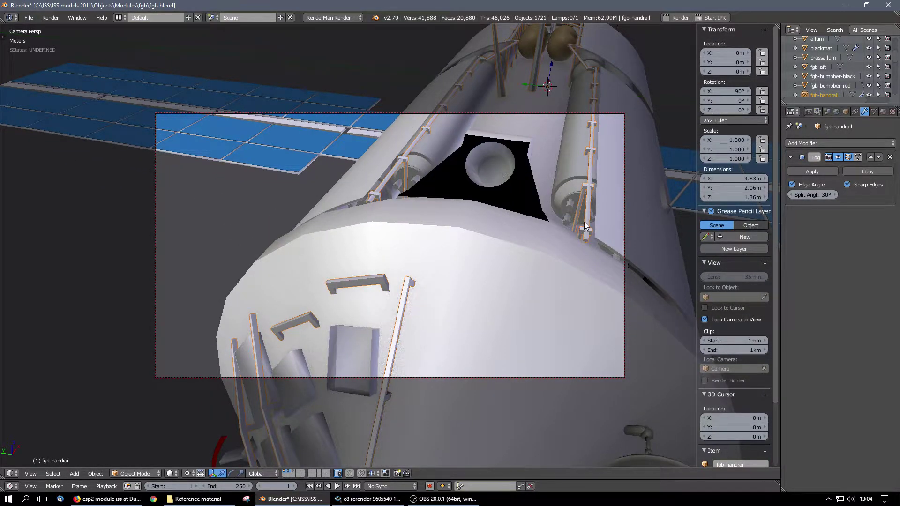
{"action": "middle_click_drag", "start_coordinate": [584, 222], "coordinate": [439, 275]}
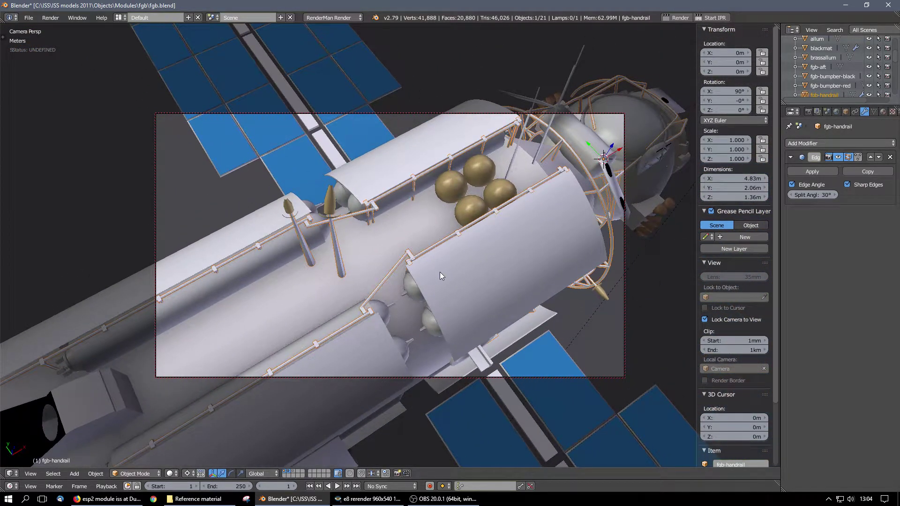
{"action": "middle_click_drag", "start_coordinate": [576, 171], "coordinate": [440, 205]}
{"action": "scroll", "coordinate": [535, 193], "scroll_direction": "up", "scroll_amount": 2}
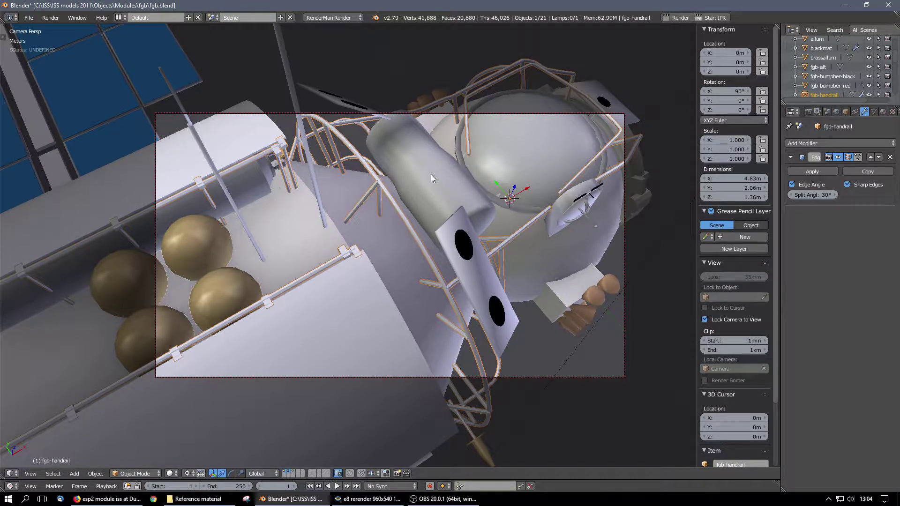
{"action": "left_click", "coordinate": [710, 17]}
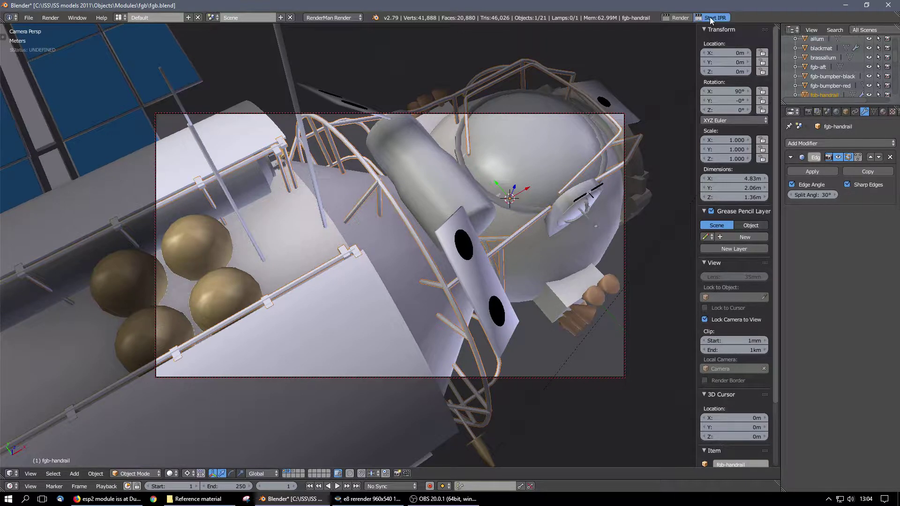
{"action": "left_click", "coordinate": [391, 500]}
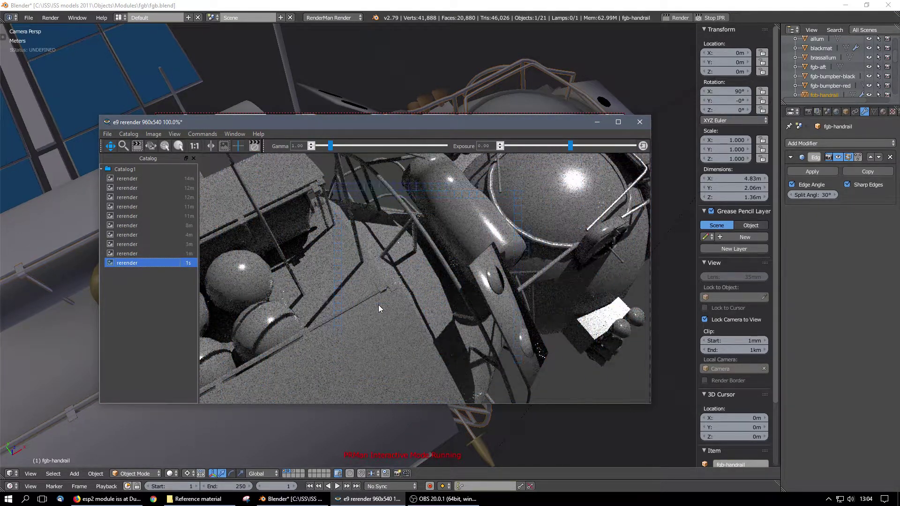
{"action": "scroll", "coordinate": [486, 434], "scroll_direction": "down", "scroll_amount": 2}
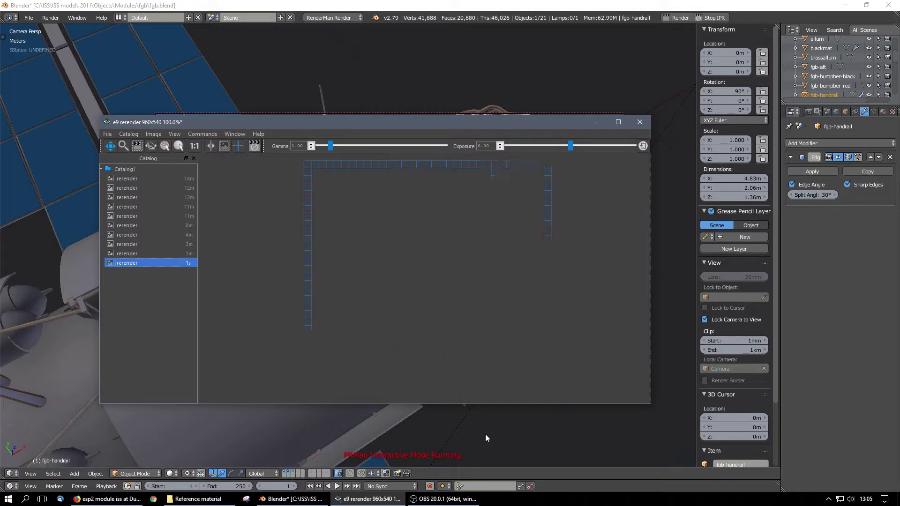
{"action": "scroll", "coordinate": [485, 434], "scroll_direction": "down", "scroll_amount": 4}
{"action": "mouse_move", "coordinate": [443, 432]}
{"action": "middle_mouse_down"}
{"action": "mouse_move", "coordinate": [427, 436]}
{"action": "mouse_move", "coordinate": [447, 424]}
{"action": "middle_mouse_up"}
{"action": "left_click", "coordinate": [368, 499]}
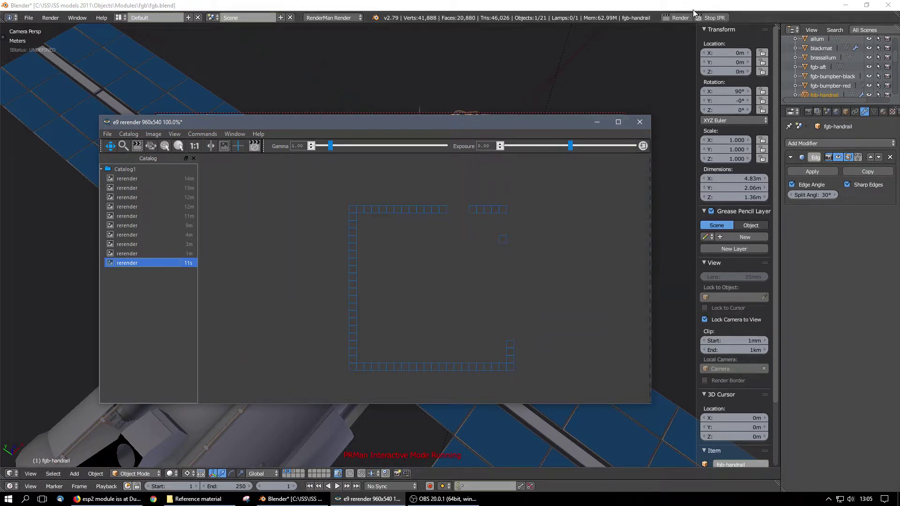
{"action": "left_click", "coordinate": [712, 18]}
Step: Render the module's conical front end interactively from the camera, and stop the render
{"action": "middle_click_drag", "start_coordinate": [432, 302], "coordinate": [389, 253]}
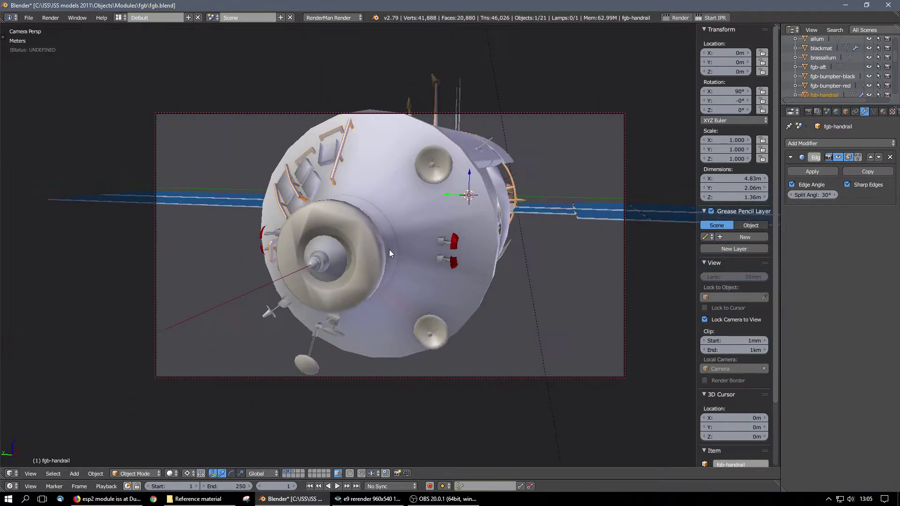
{"action": "left_click", "coordinate": [382, 500]}
{"action": "left_click", "coordinate": [713, 18]}
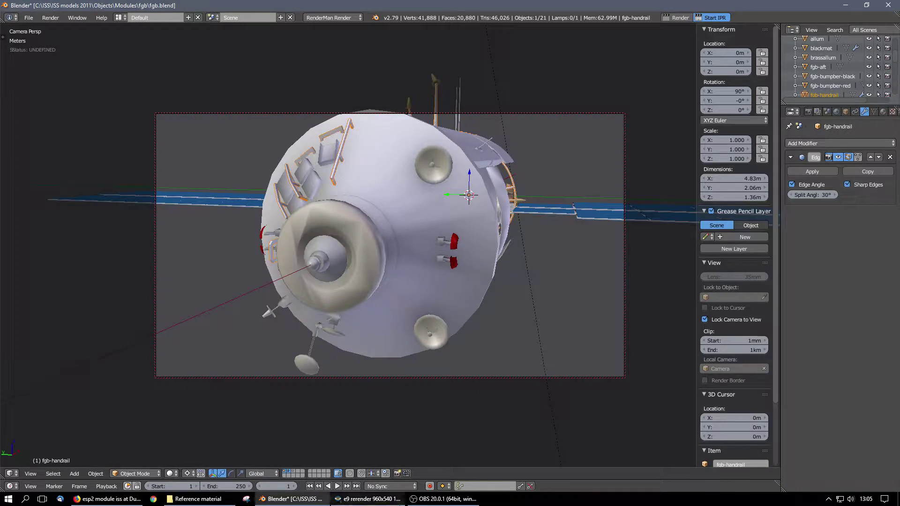
{"action": "left_click", "coordinate": [387, 499]}
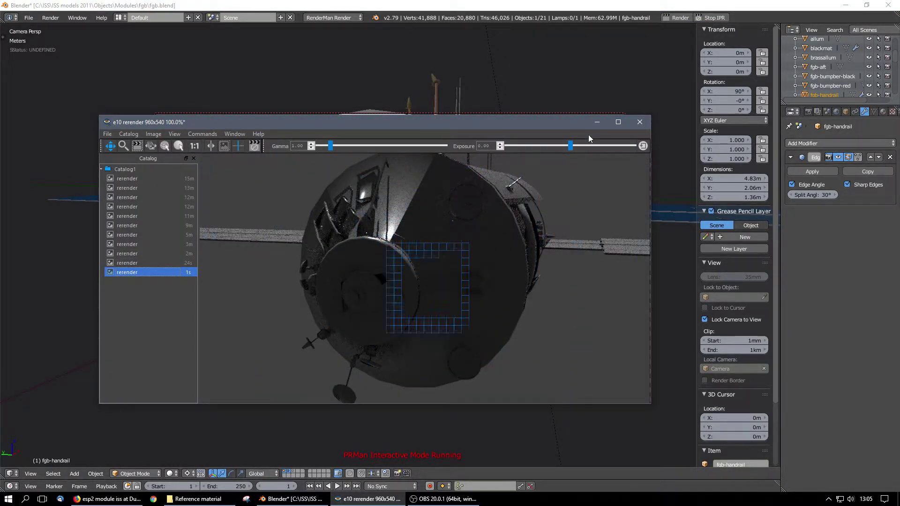
{"action": "left_click", "coordinate": [709, 18]}
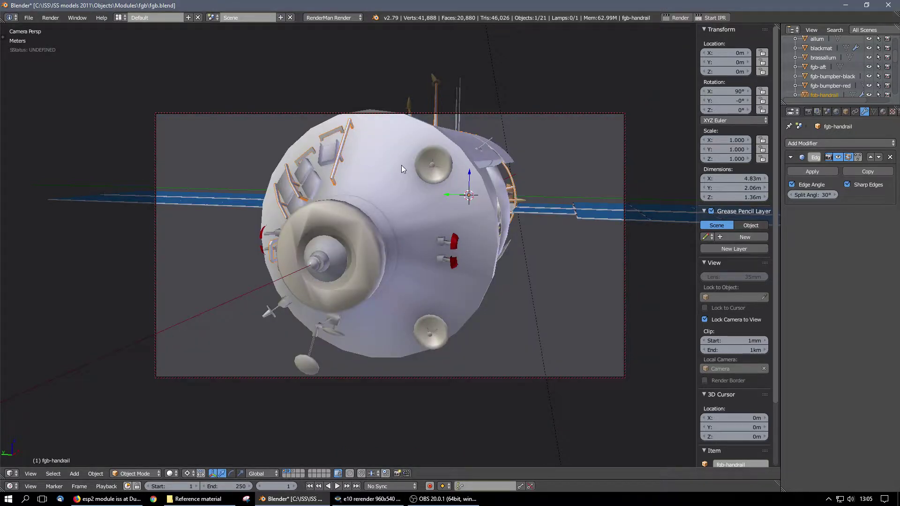
Step: Rotate the lamp around the 3D cursor in top view to a Z rotation of about 252°, and set the pivot point to Bounding Box Center
{"action": "key", "text": "KP_7"}
{"action": "scroll", "coordinate": [427, 209], "scroll_direction": "down", "scroll_amount": 4}
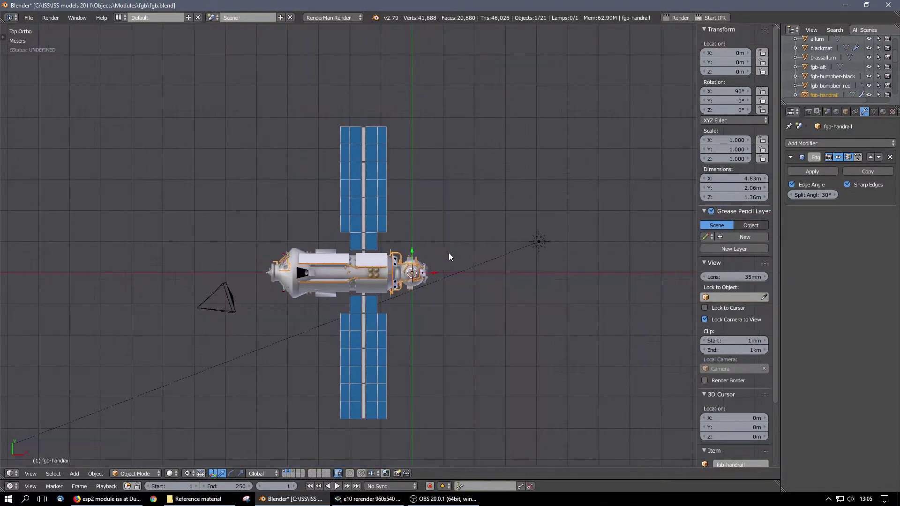
{"action": "left_click", "coordinate": [539, 241]}
{"action": "key", "text": "r"}
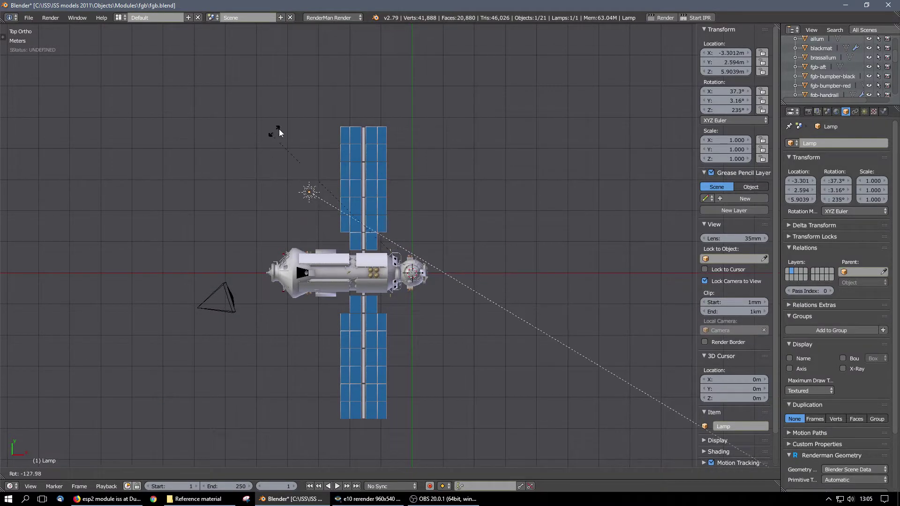
{"action": "left_click", "coordinate": [191, 159]}
{"action": "left_click", "coordinate": [184, 474]}
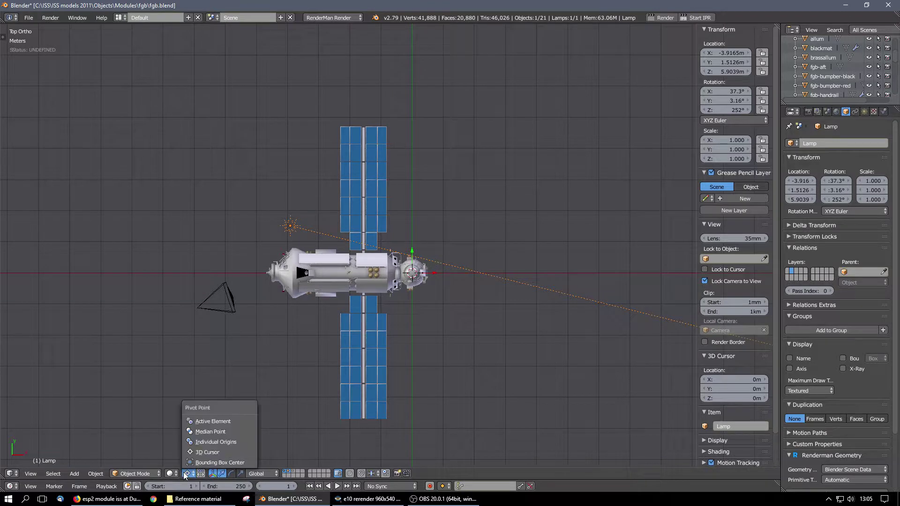
{"action": "left_click", "coordinate": [205, 461]}
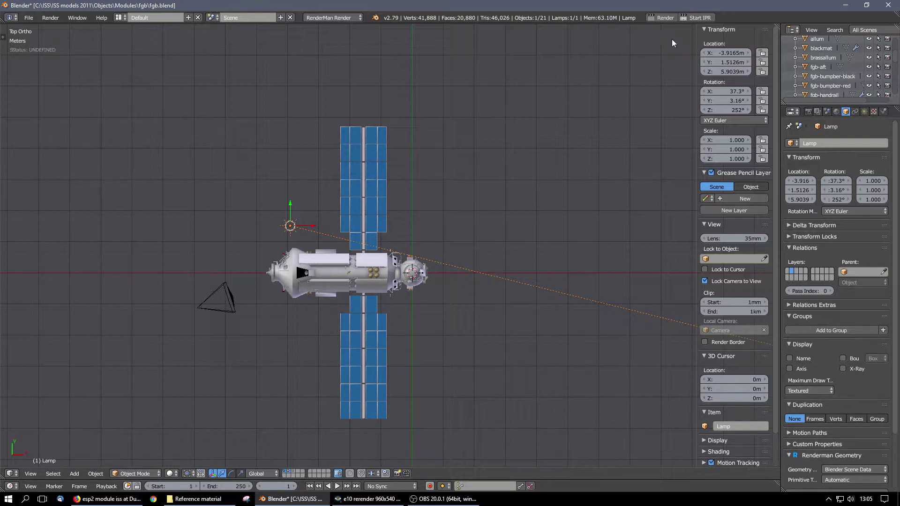
Step: Render the front end interactively with the rotated lamp, stop the render, and return to the camera view
{"action": "left_click", "coordinate": [698, 18]}
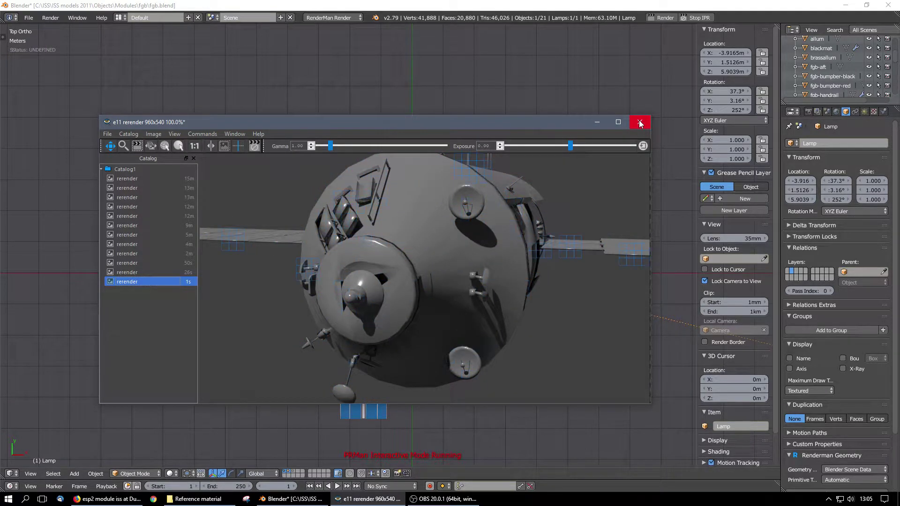
{"action": "left_click", "coordinate": [698, 18]}
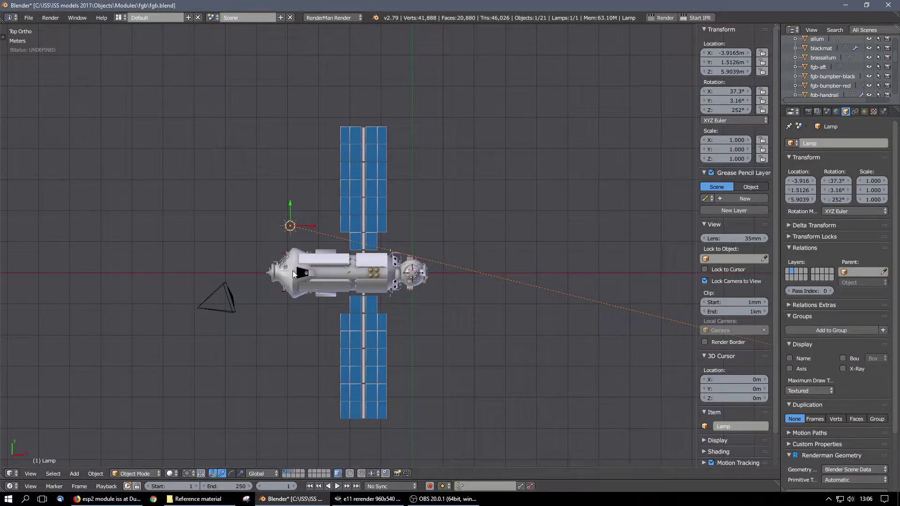
{"action": "key", "text": "KP_0"}
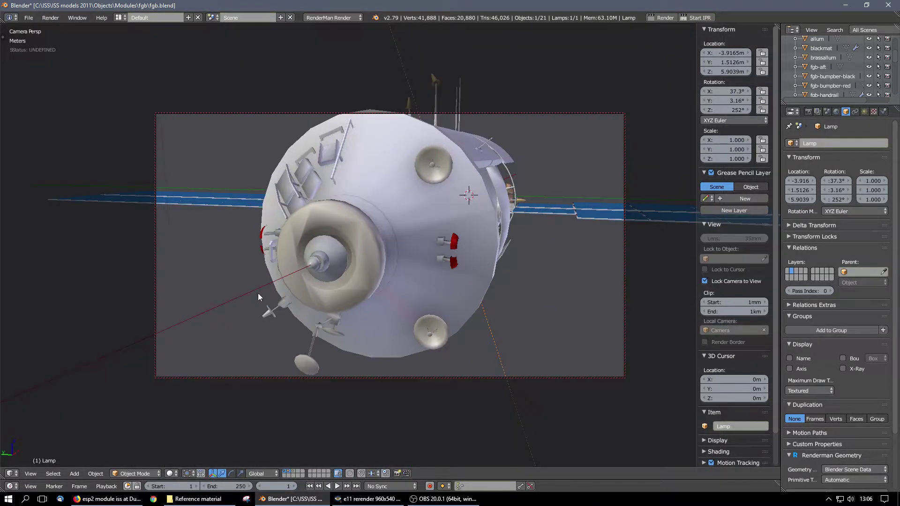
Step: Add an Edge Split modifier to the brassalium object that forms the docking ring and antenna dishes
{"action": "right_click", "coordinate": [359, 233]}
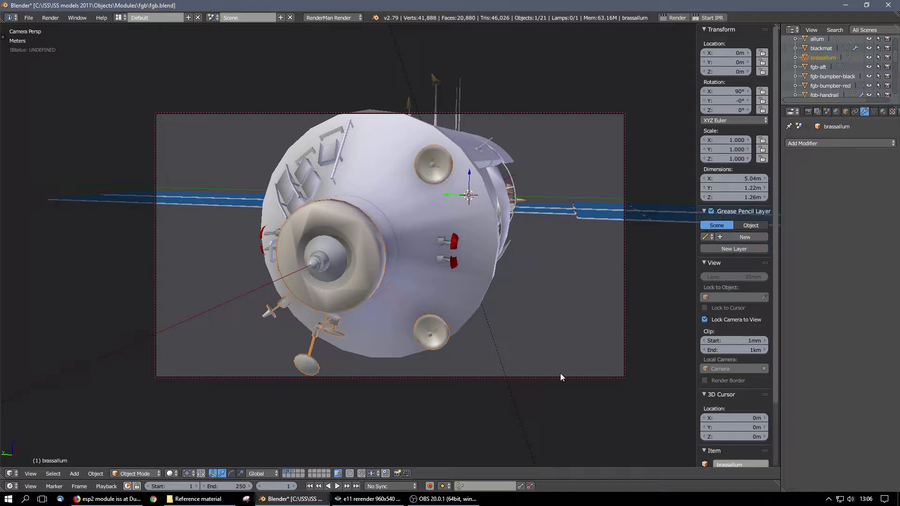
{"action": "left_click", "coordinate": [845, 143]}
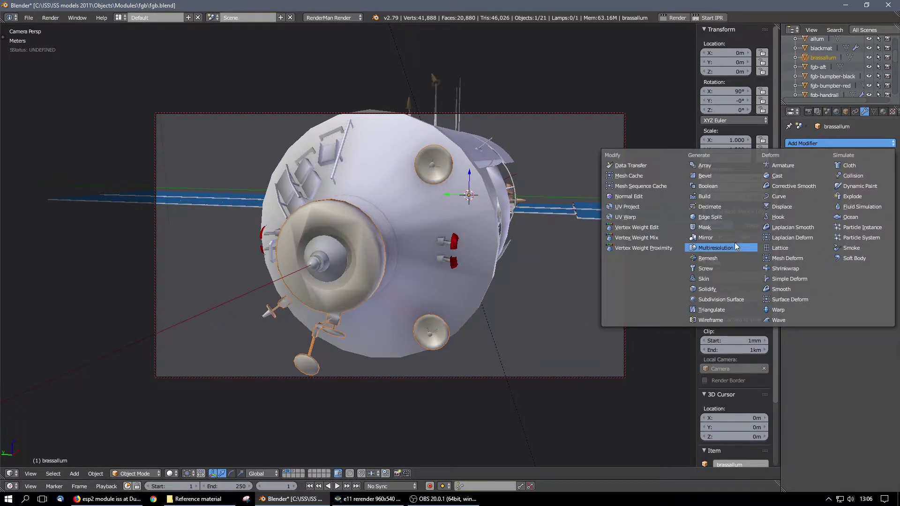
{"action": "left_click", "coordinate": [716, 217]}
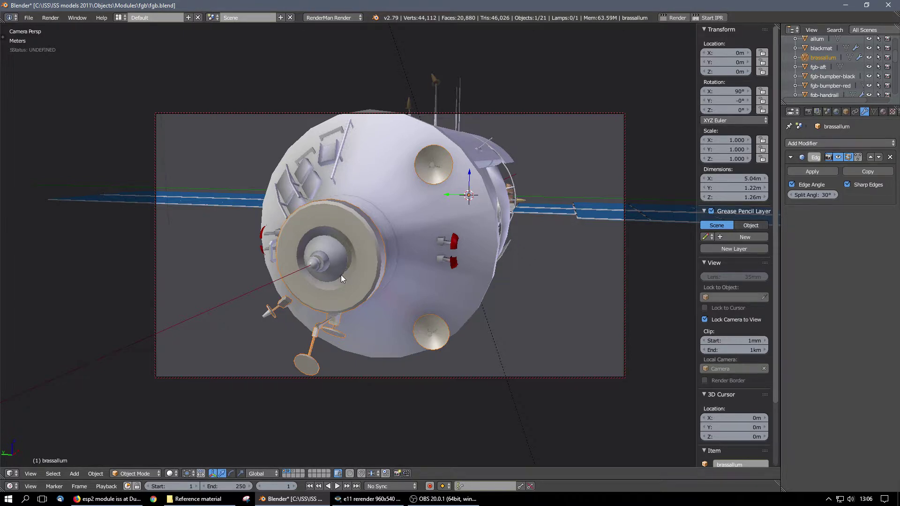
Step: Add an Edge Split modifier to the fgb-aft cone
{"action": "right_click", "coordinate": [319, 192]}
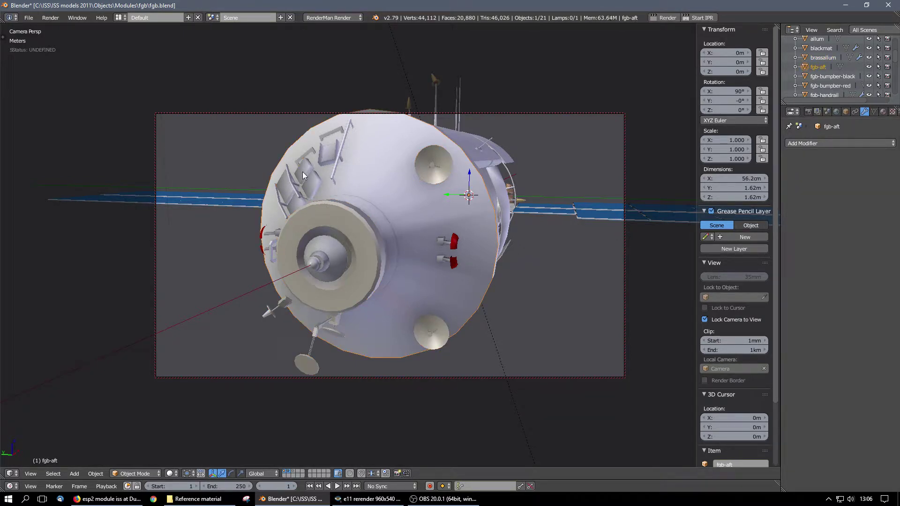
{"action": "left_click", "coordinate": [836, 145]}
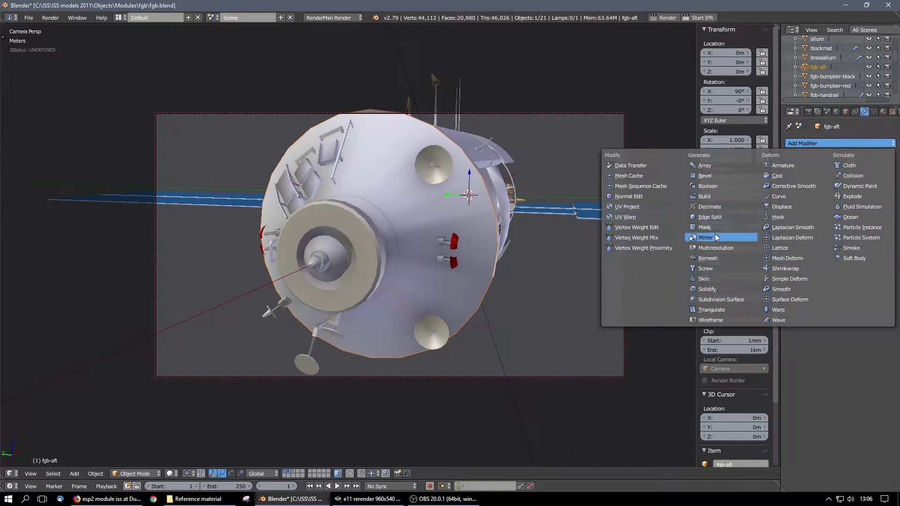
{"action": "left_click", "coordinate": [717, 217]}
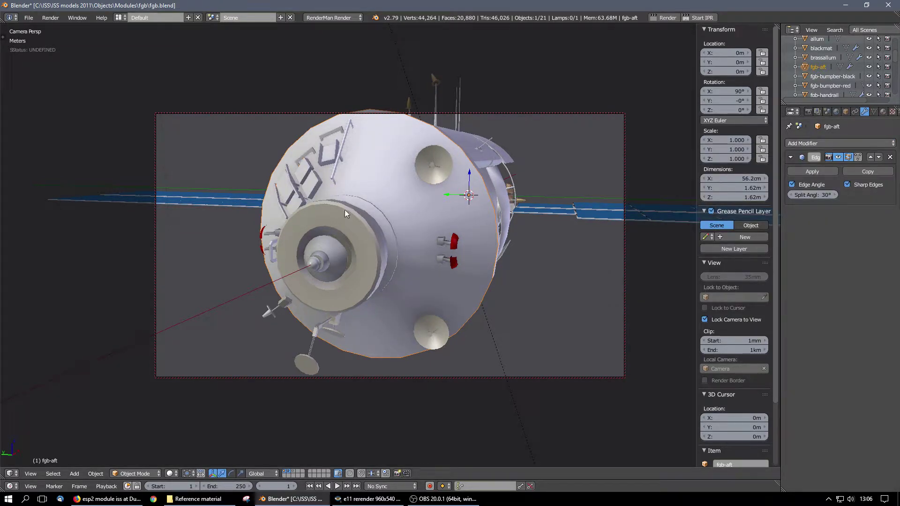
Step: Render the conical end interactively, orbit the camera to face the docking ring more directly, inspect the updated image, and end the render
{"action": "left_click", "coordinate": [698, 18]}
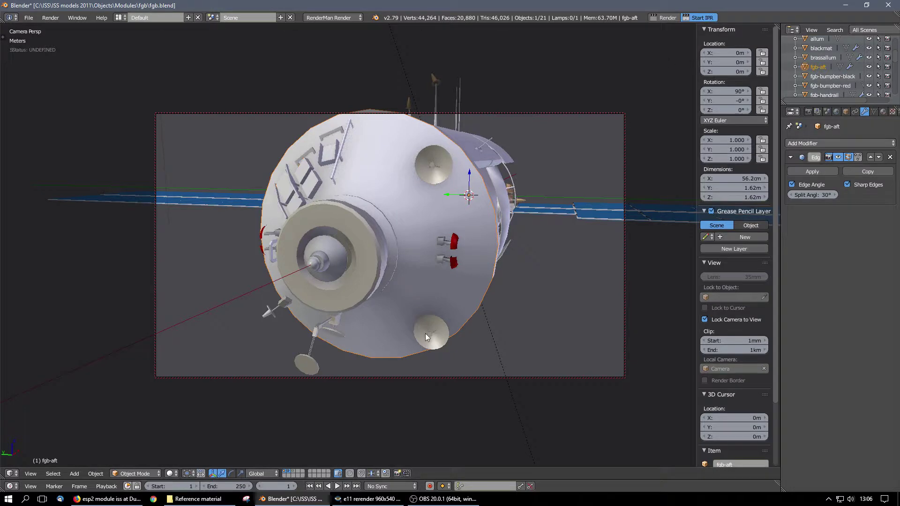
{"action": "left_click", "coordinate": [355, 500]}
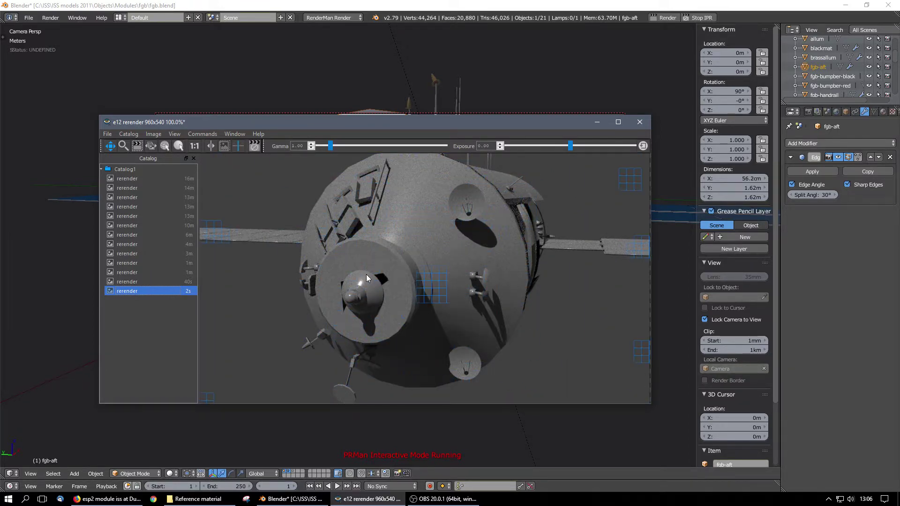
{"action": "left_click_drag", "start_coordinate": [428, 123], "coordinate": [899, 144]}
{"action": "middle_click_drag", "start_coordinate": [515, 290], "coordinate": [463, 252]}
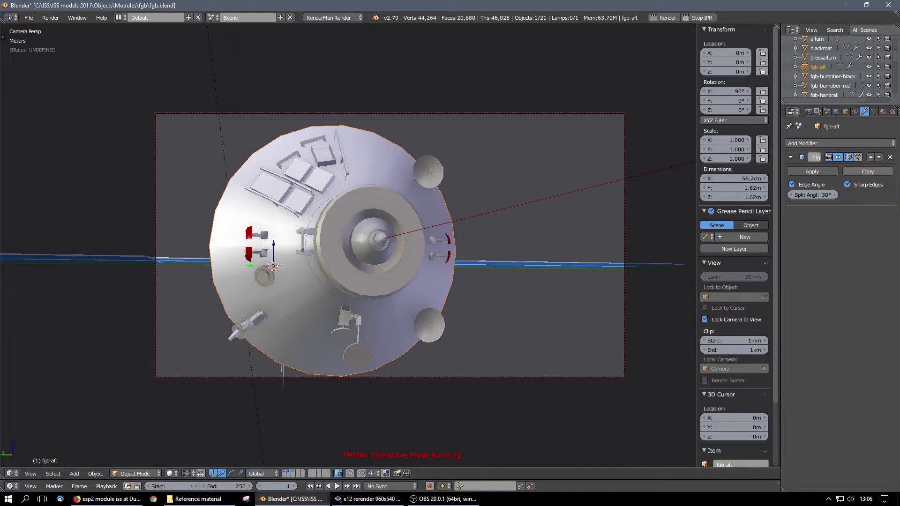
{"action": "left_click_drag", "start_coordinate": [899, 118], "coordinate": [342, 140]}
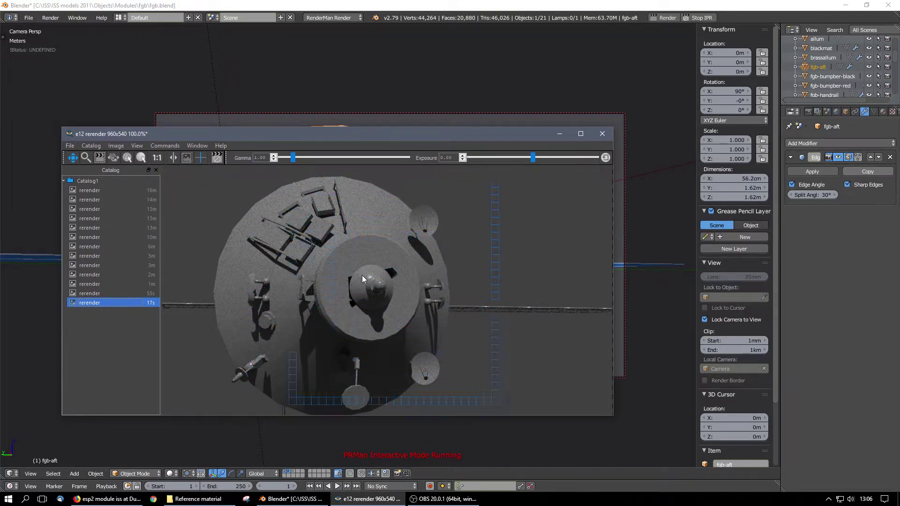
{"action": "left_click", "coordinate": [608, 136]}
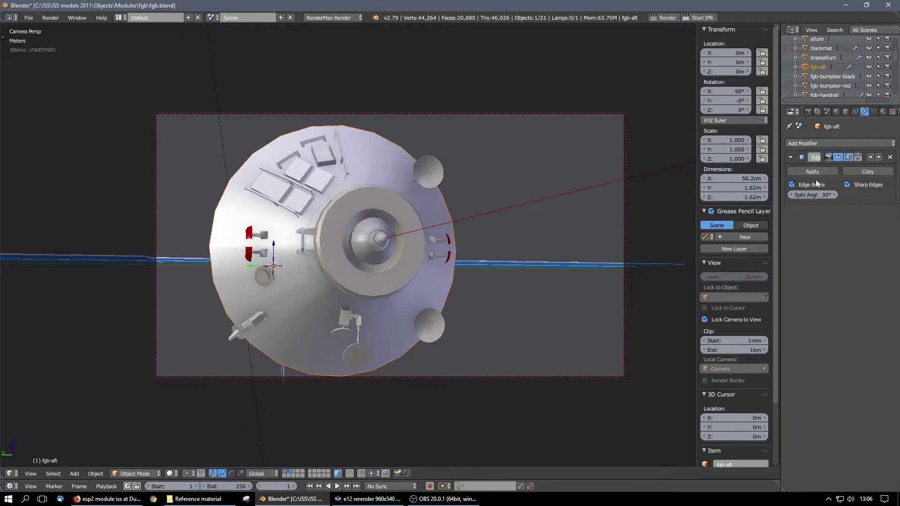
{"action": "left_click", "coordinate": [825, 142]}
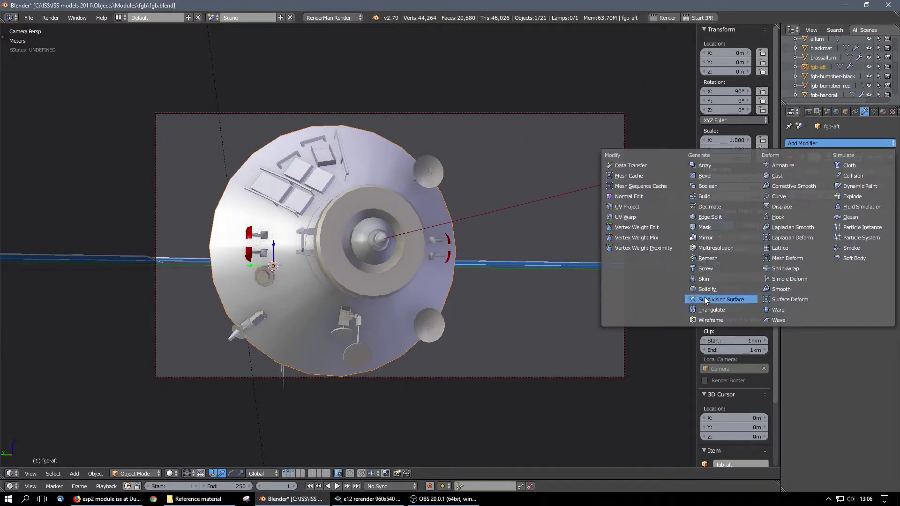
{"action": "left_click", "coordinate": [712, 310]}
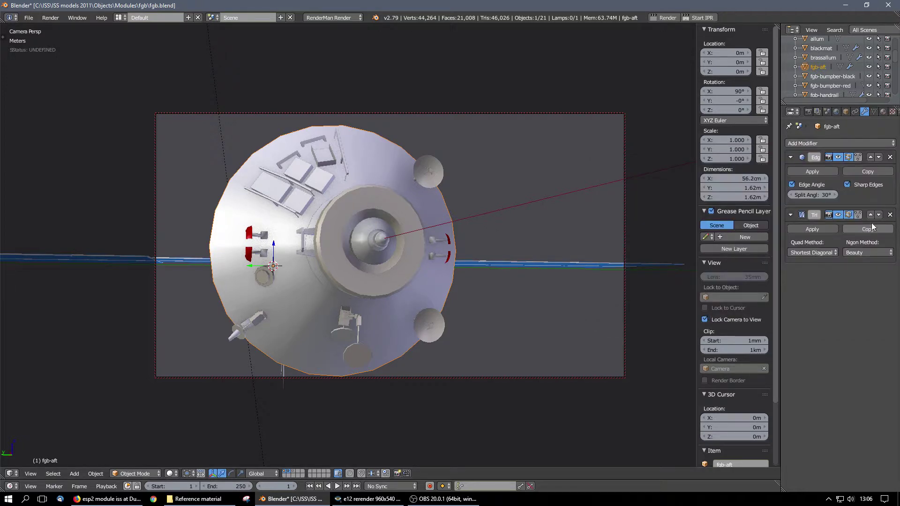
{"action": "left_click", "coordinate": [890, 215]}
Step: Add a Triangulate modifier to the brassalium object, disable its viewport display, and start an interactive render
{"action": "right_click", "coordinate": [421, 313]}
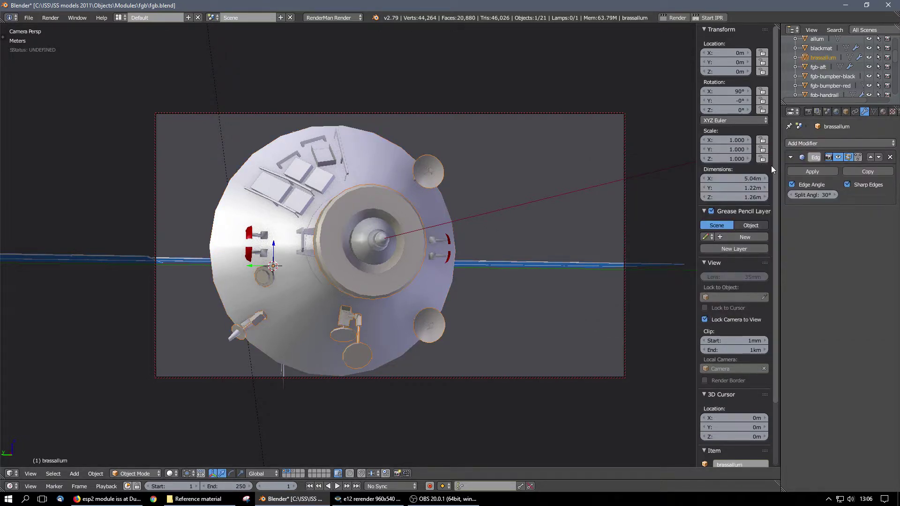
{"action": "left_click", "coordinate": [830, 145]}
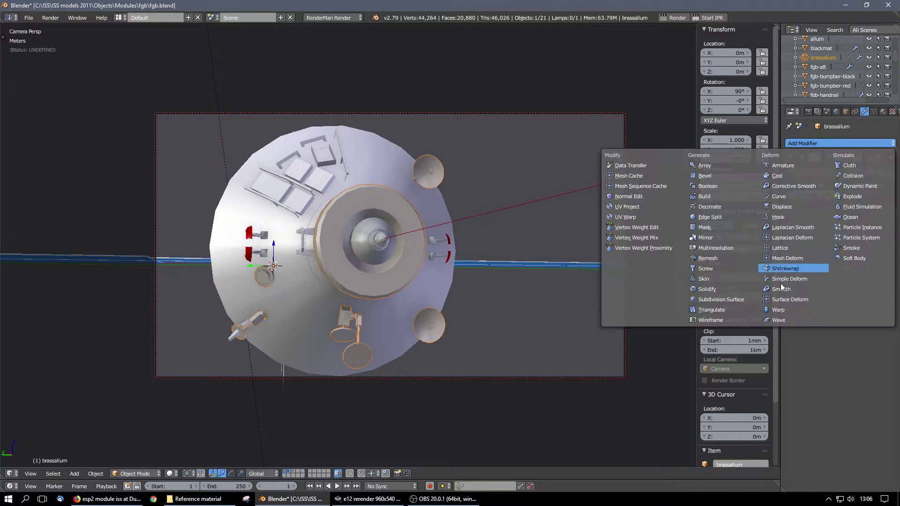
{"action": "left_click", "coordinate": [710, 311]}
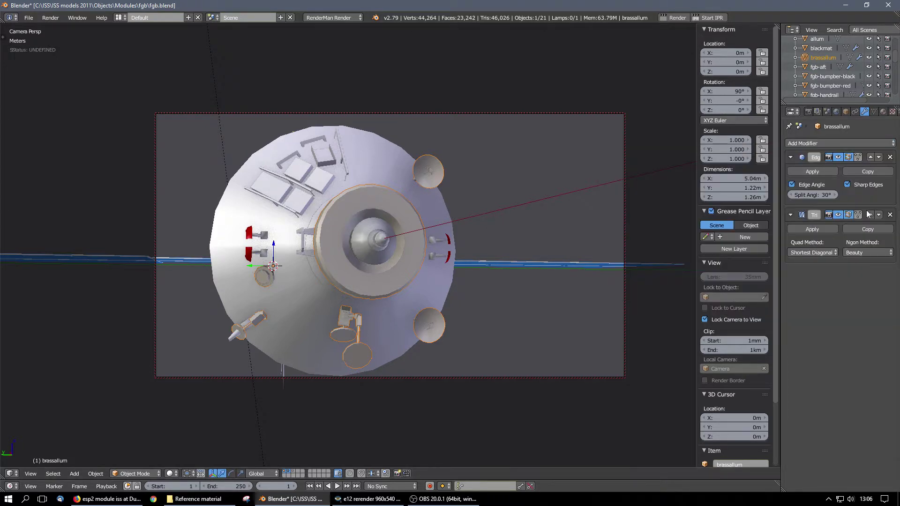
{"action": "left_click", "coordinate": [840, 215]}
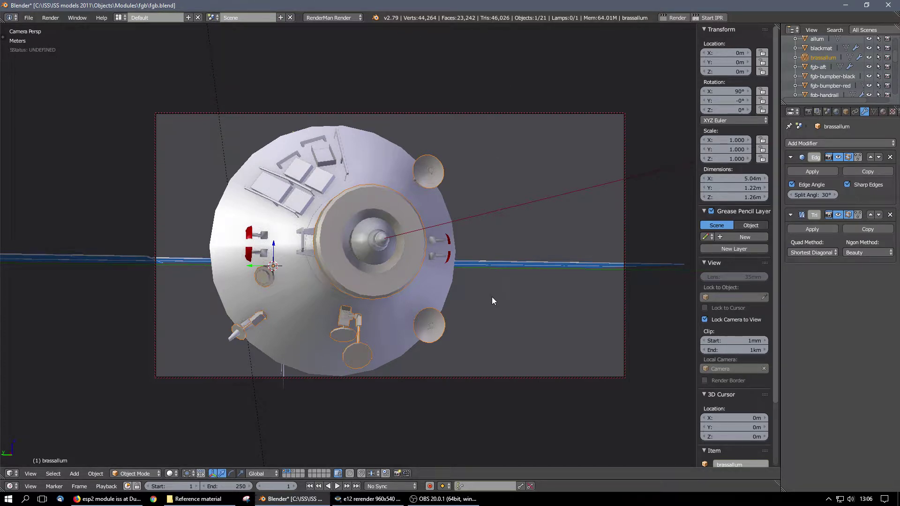
{"action": "left_click", "coordinate": [837, 216]}
{"action": "left_click", "coordinate": [712, 16]}
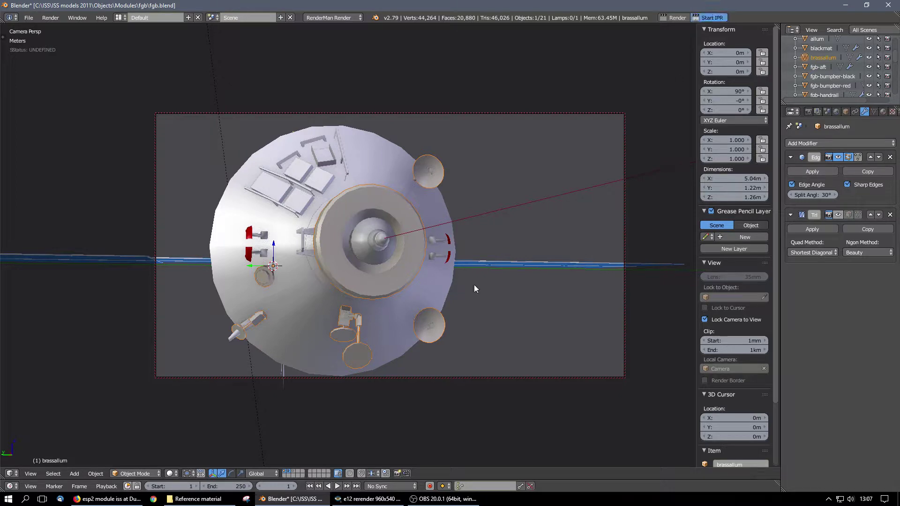